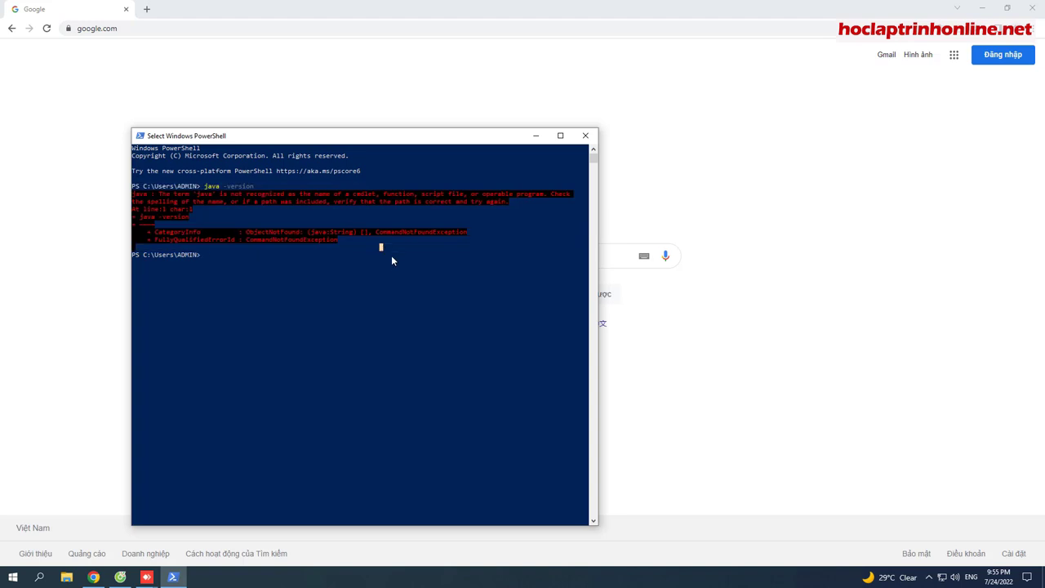
Minimize the PowerShell window and search Google for "jdk 8 download"
click(220, 256)
click(536, 135)
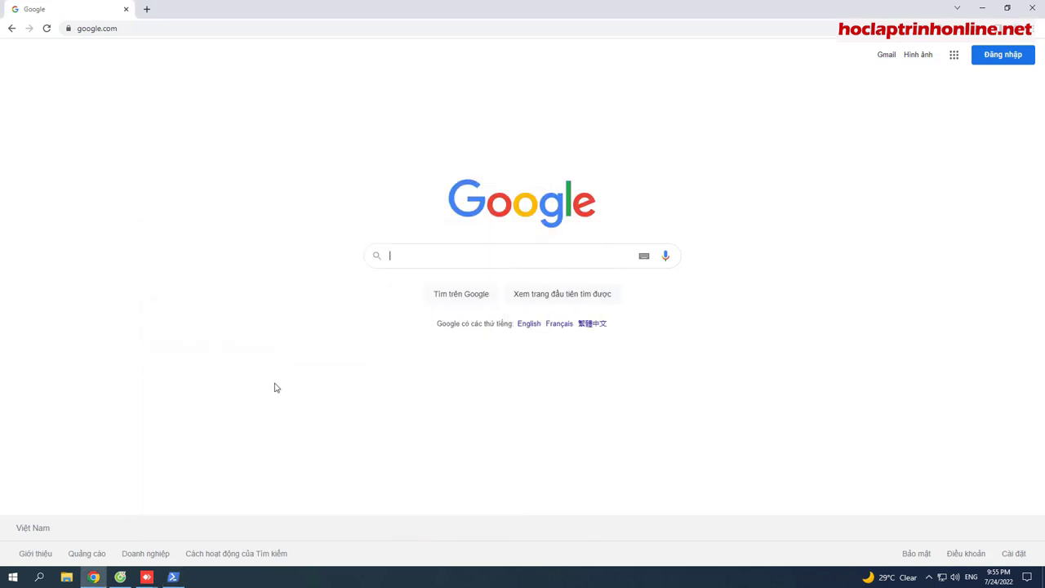
click(402, 253)
text(jd)
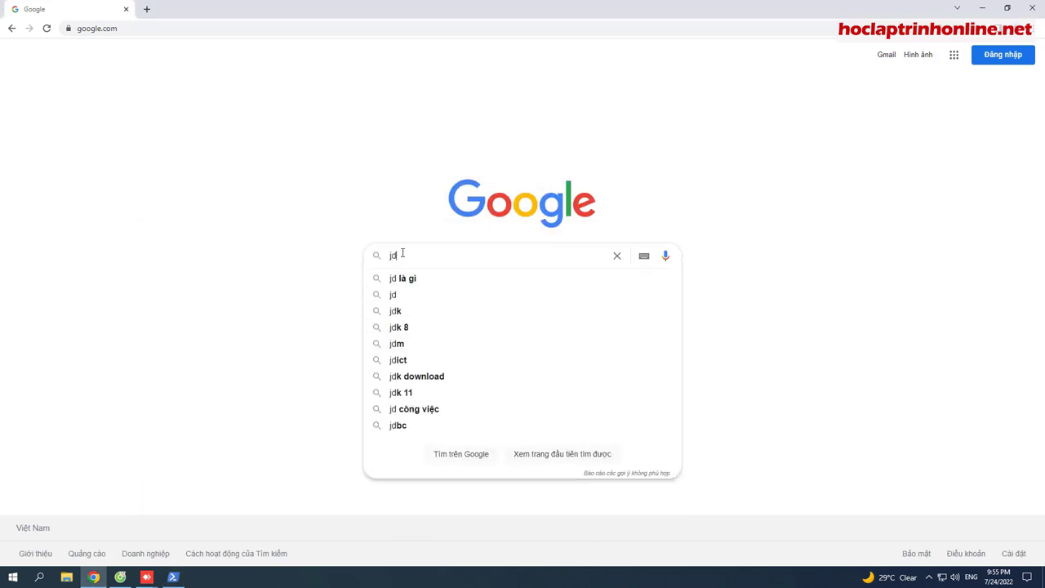
text(k 8 do)
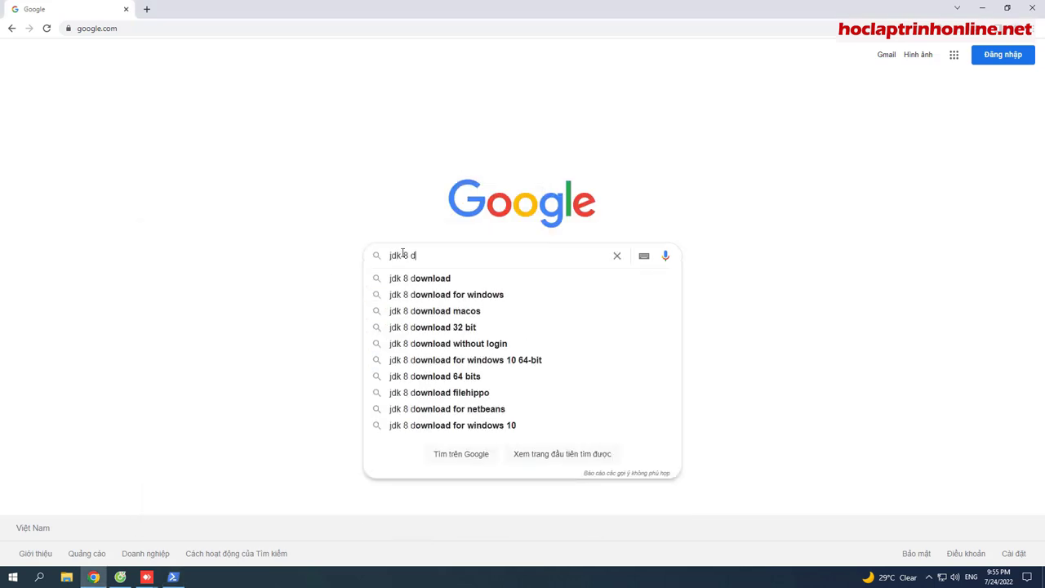
click(441, 277)
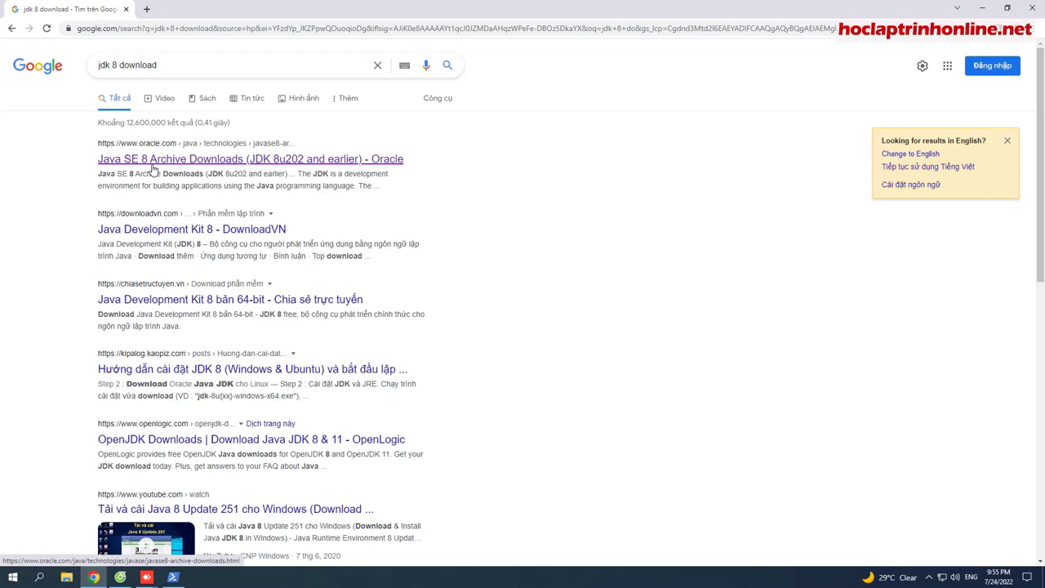
From Oracle's Java SE 8 Archive Downloads page, request jdk-8u202-windows-x64.exe and accept its license agreement
click(152, 168)
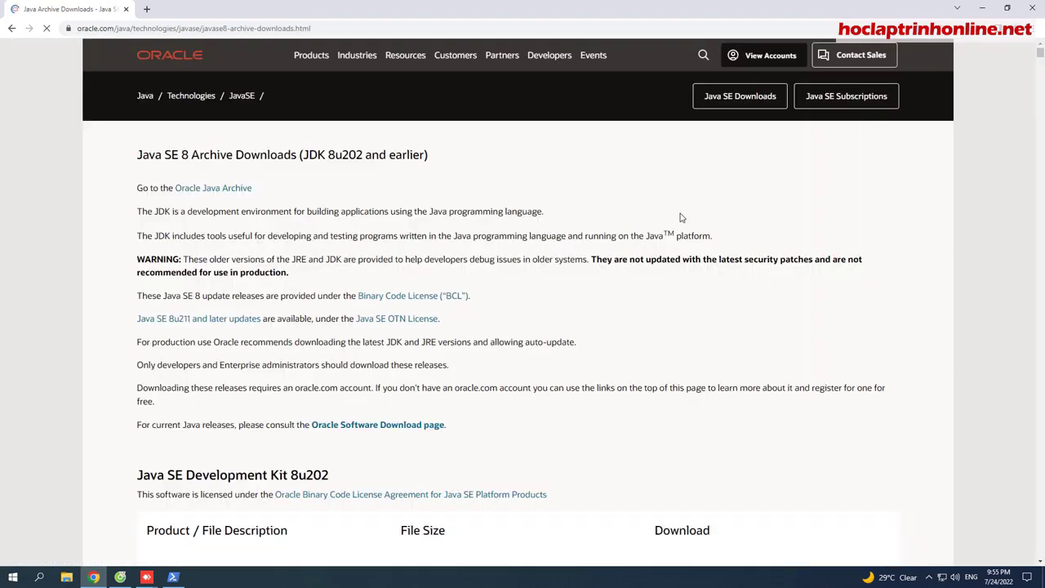
scroll(681, 219, down, 5)
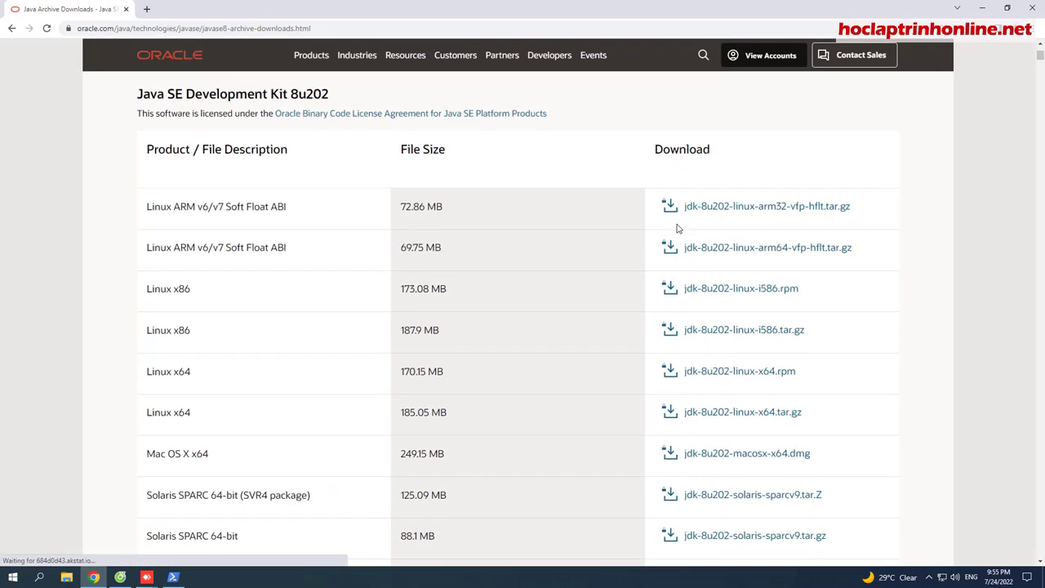
scroll(676, 228, down, 4)
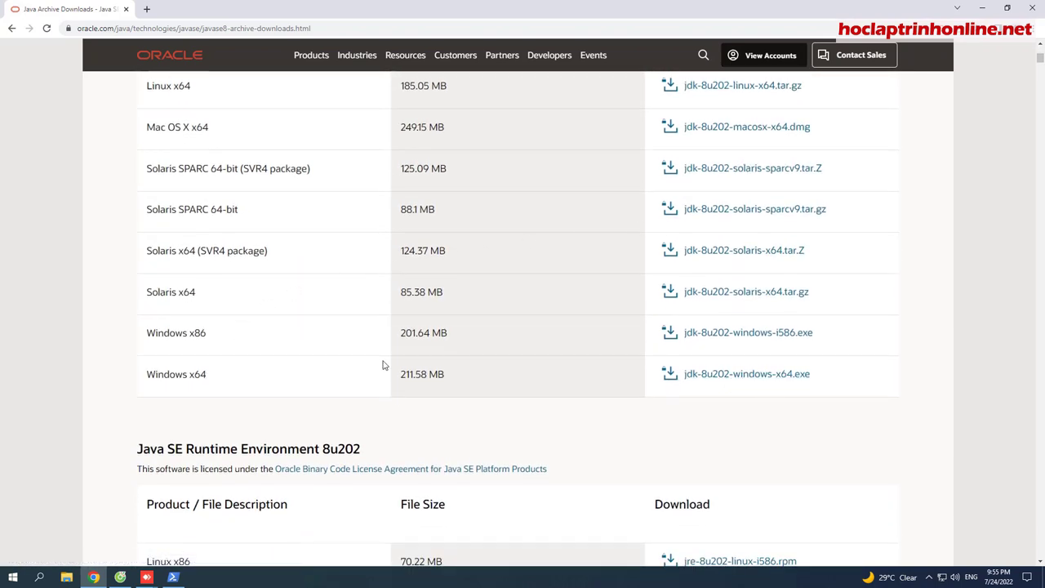
click(826, 374)
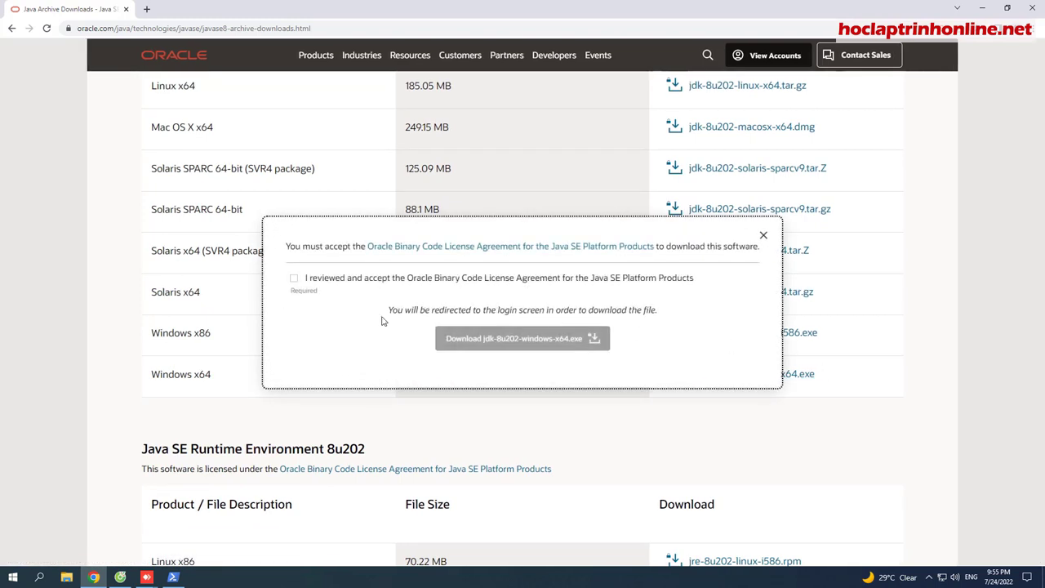
click(295, 281)
click(483, 343)
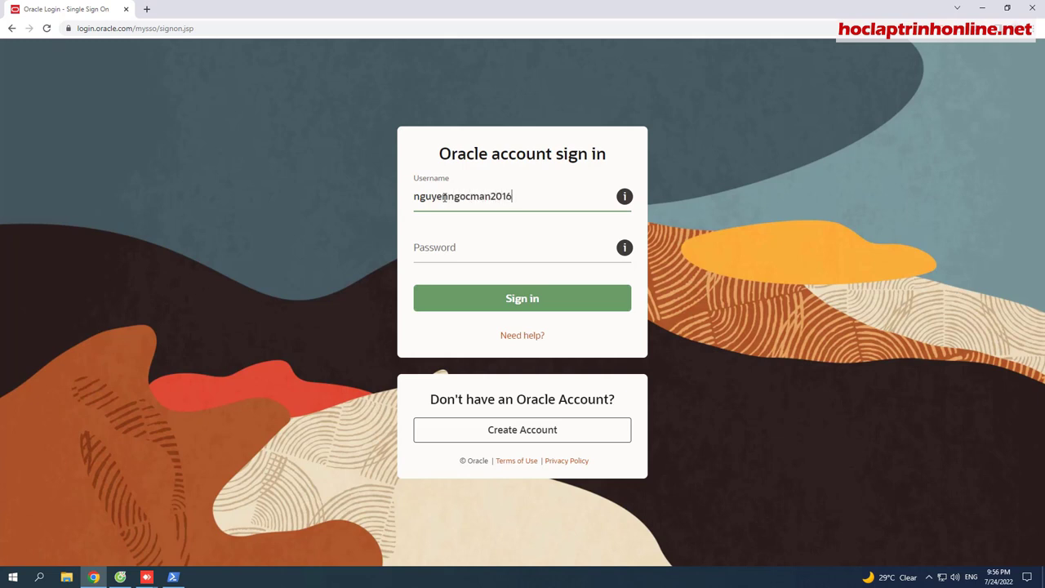
Sign in to Oracle with the account e-mail and password to start the JDK download
text(@gmail.com)
click(437, 248)
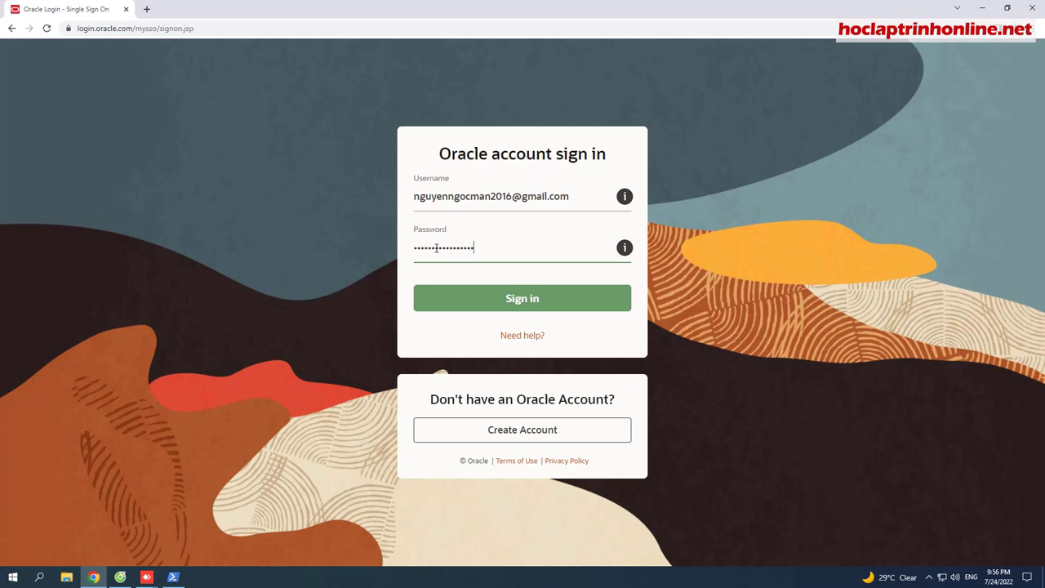
click(522, 299)
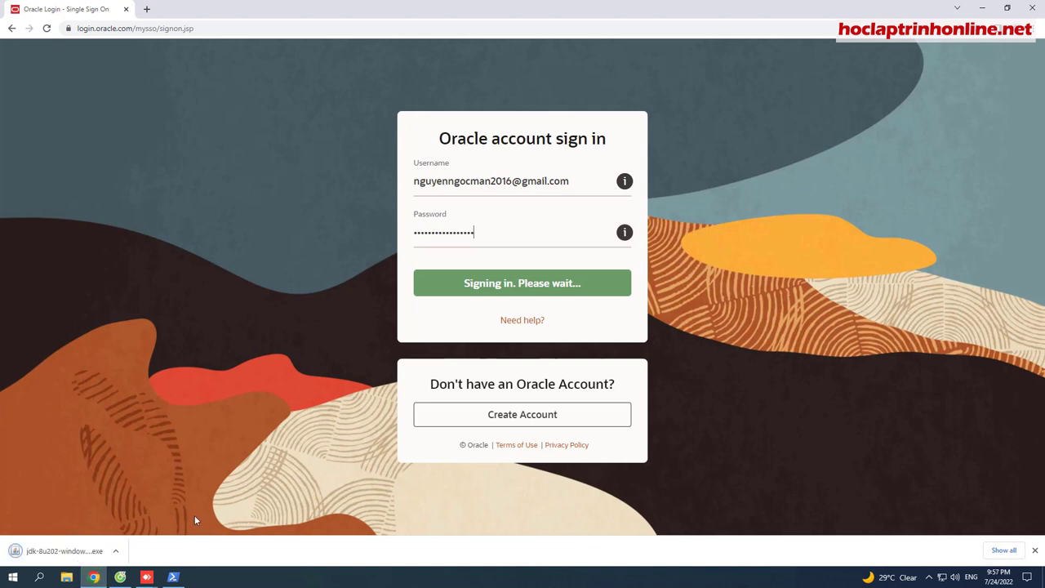
Show the downloaded JDK file in its folder, run the jdk-8u202-windows-x64 installer, and minimize the folder and browser windows
click(116, 551)
click(135, 514)
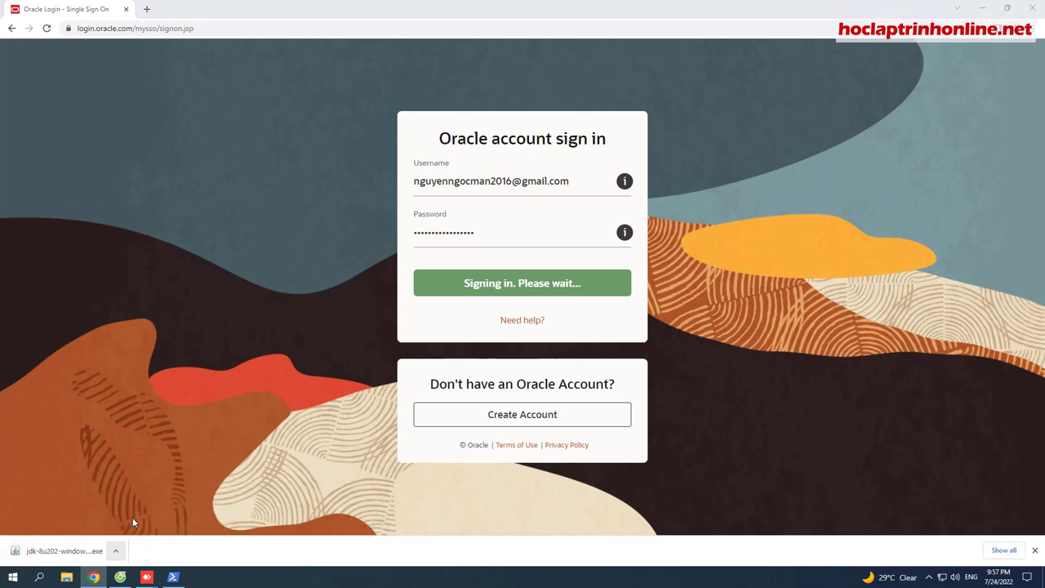
click(352, 401)
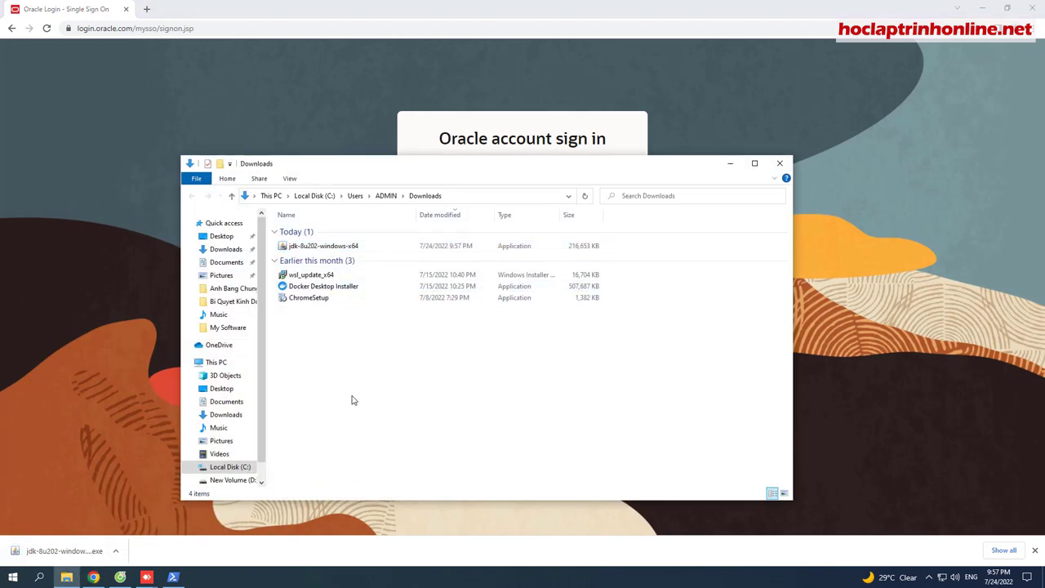
double_click(324, 250)
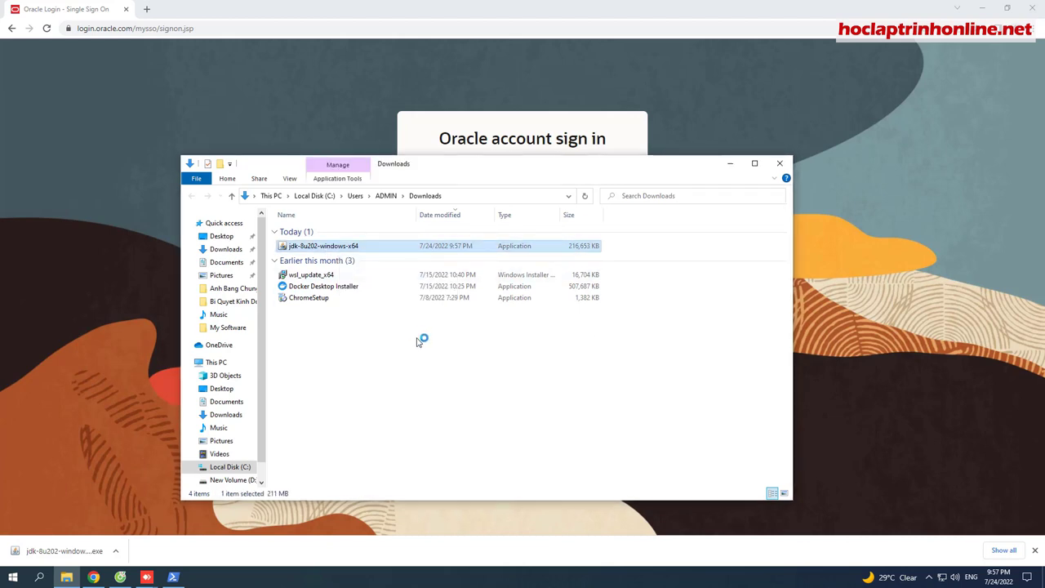
click(730, 163)
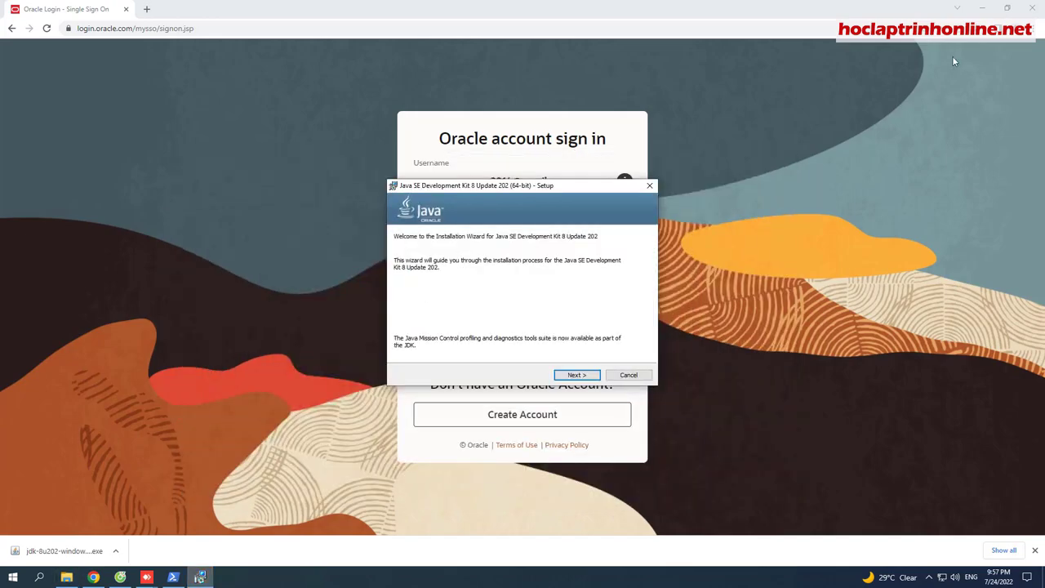
click(982, 8)
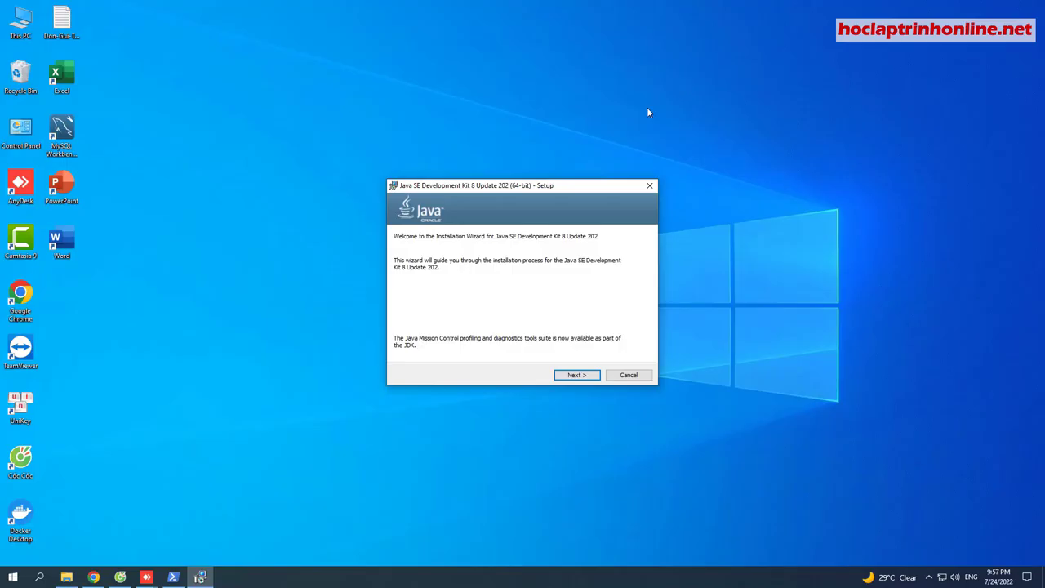
Install Java SE Development Kit 8 Update 202 and its JRE with the default features and folders, then close the installer
click(577, 376)
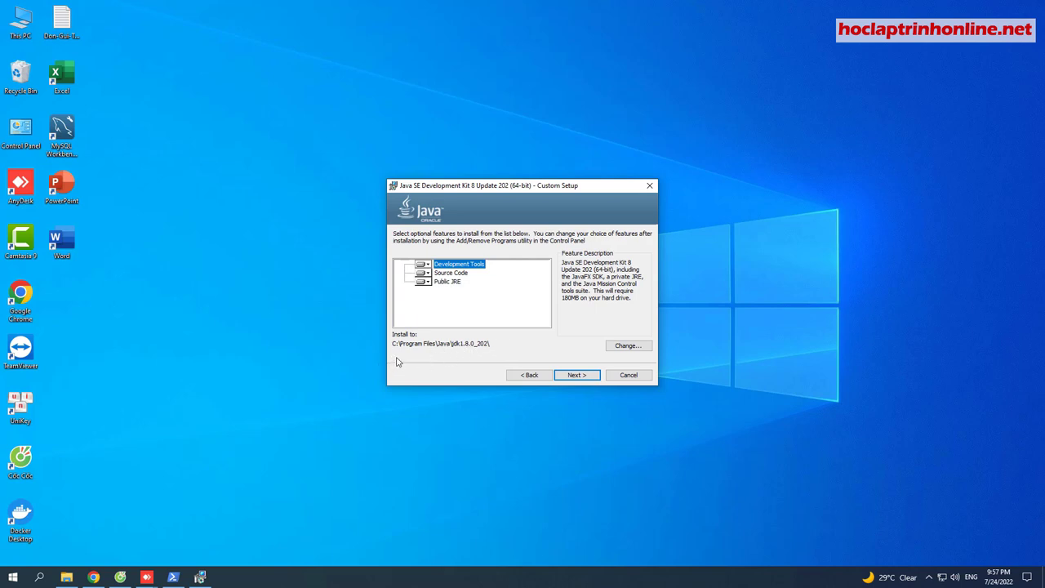
click(571, 375)
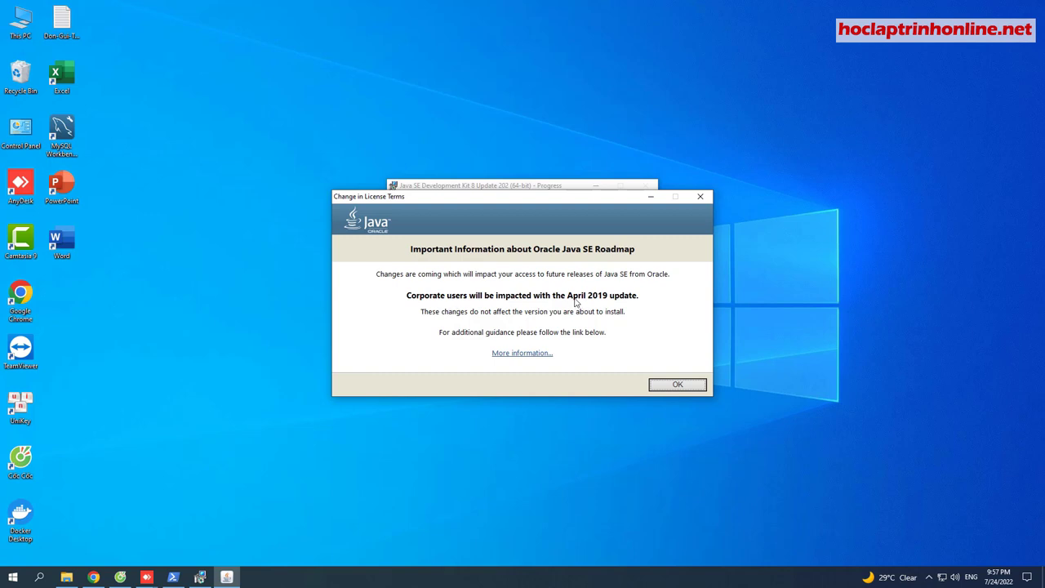
click(671, 386)
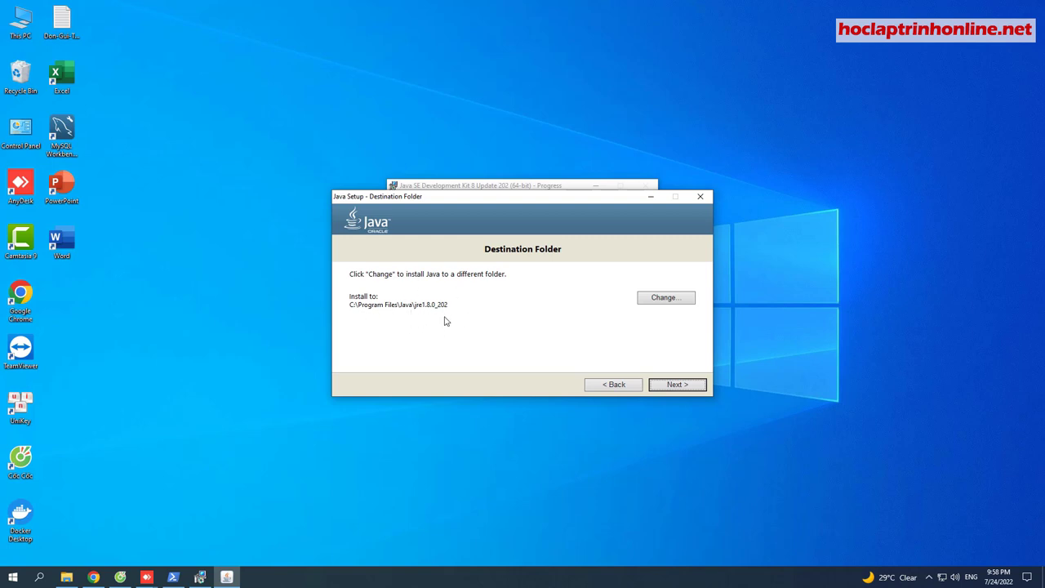
click(668, 385)
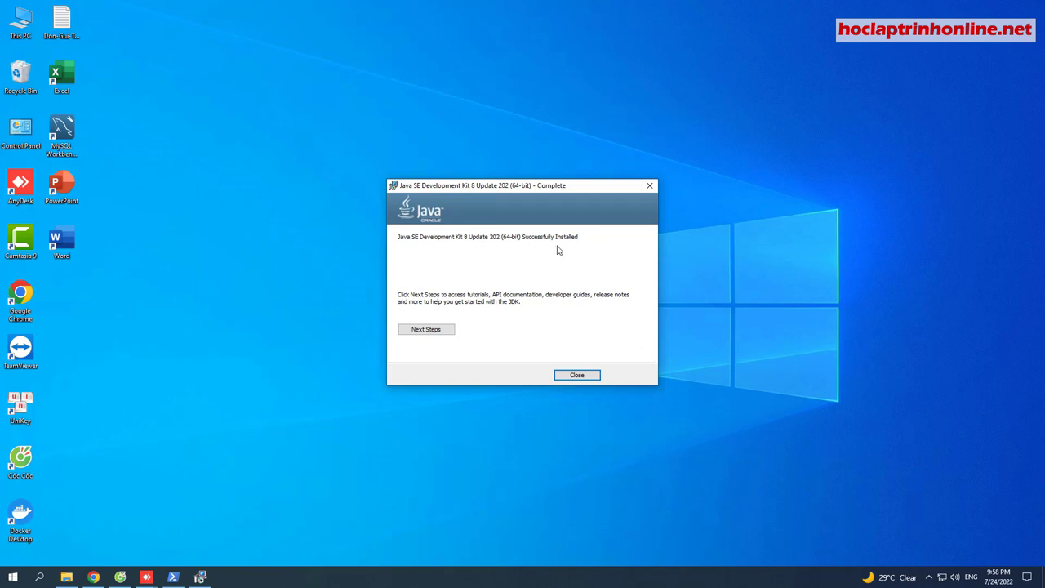
click(575, 375)
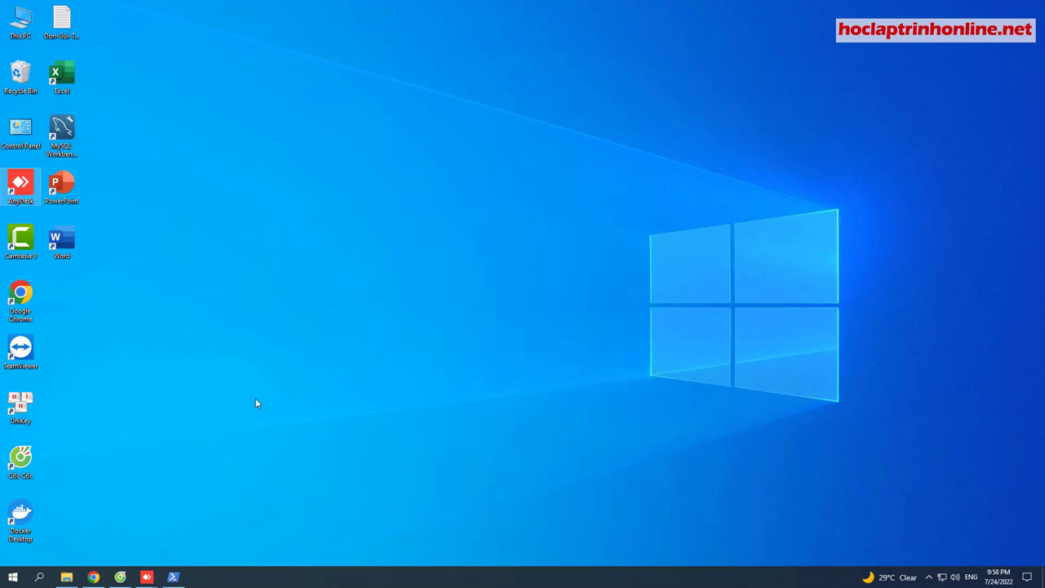
Close the old PowerShell window, check the installed Java version in a new one with java -version, and minimize it
click(173, 577)
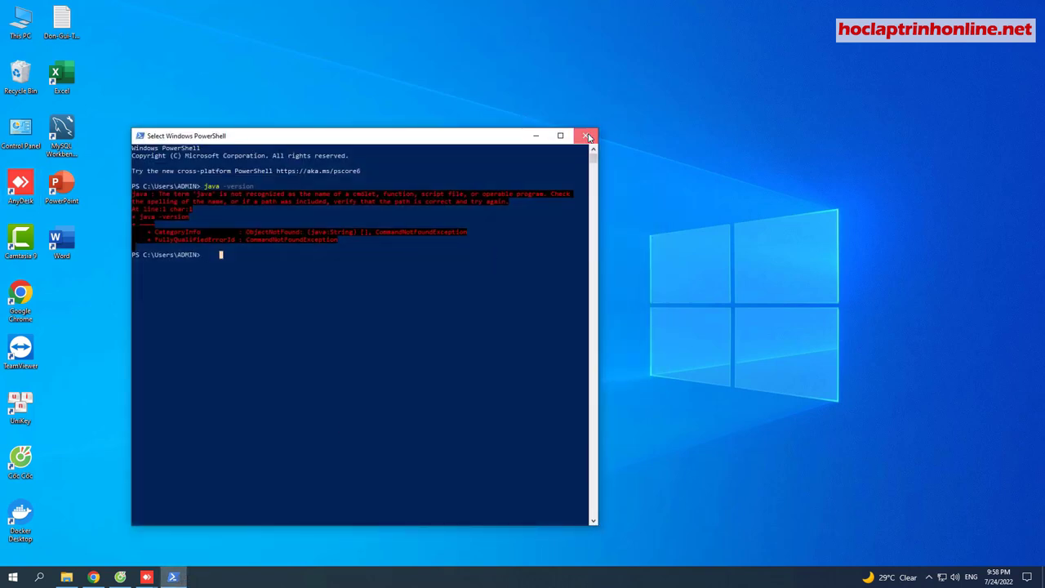
click(587, 135)
click(37, 576)
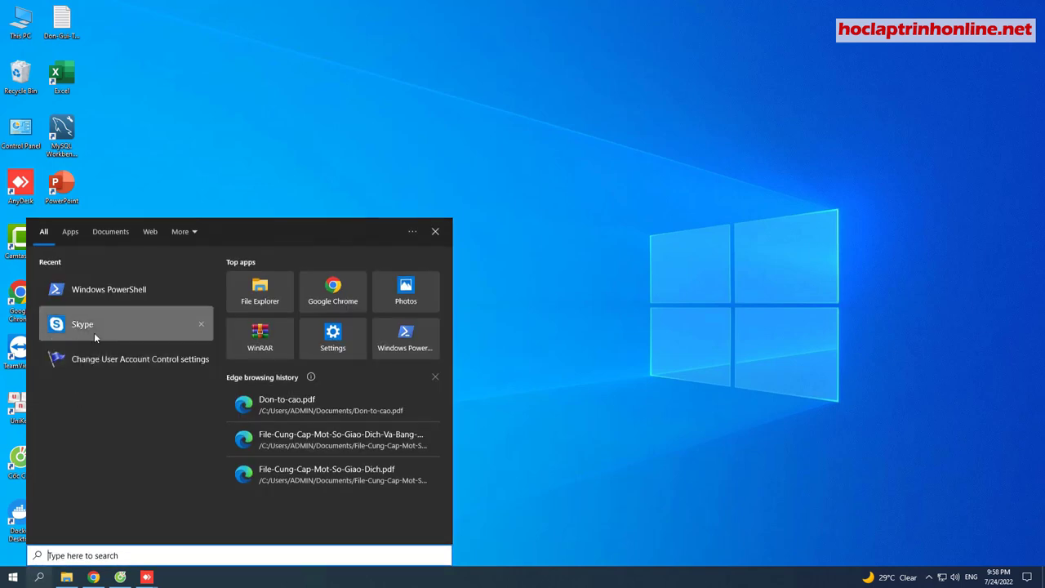
click(95, 287)
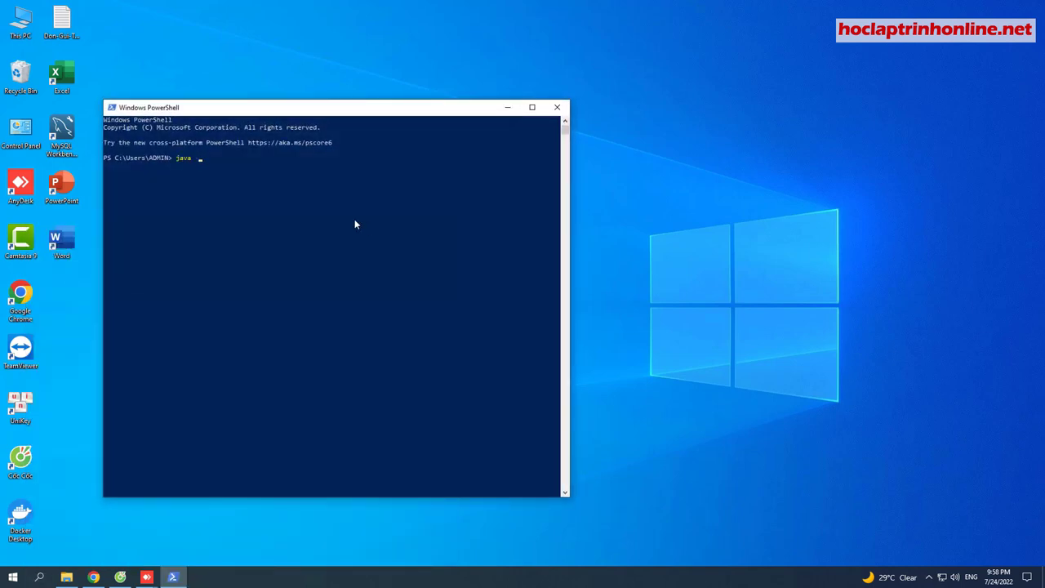
text(java -version)
key(Return)
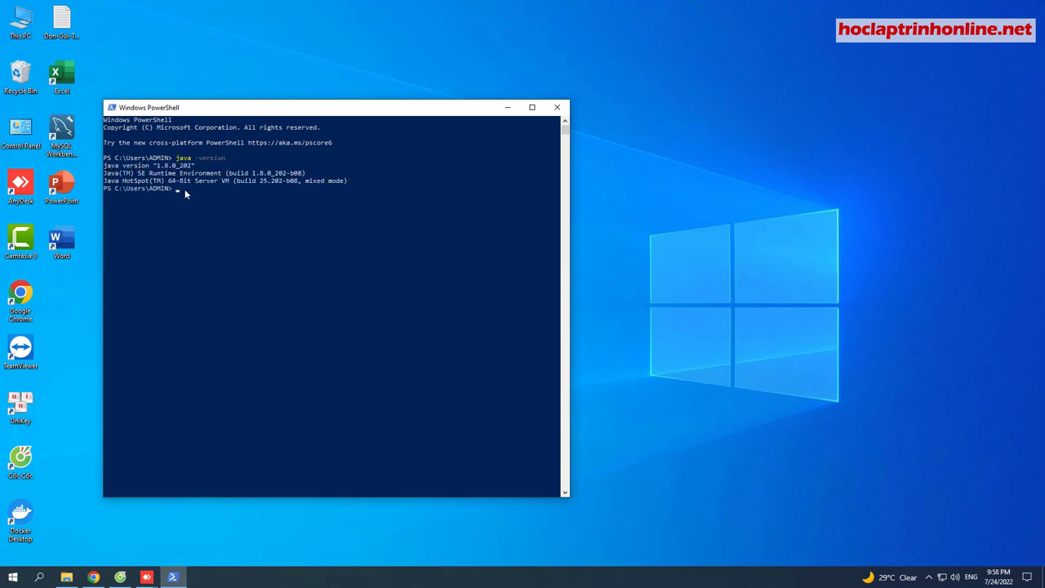
drag(178, 187, 110, 173)
click(278, 193)
click(507, 108)
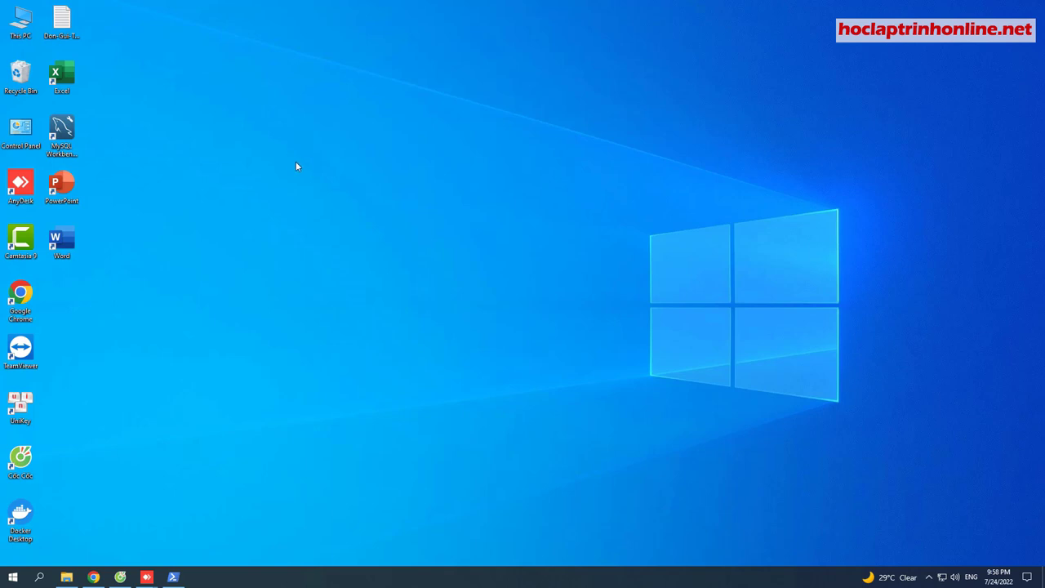
Open the Environment Variables dialog through the advanced system settings in This PC's properties
right_click(20, 37)
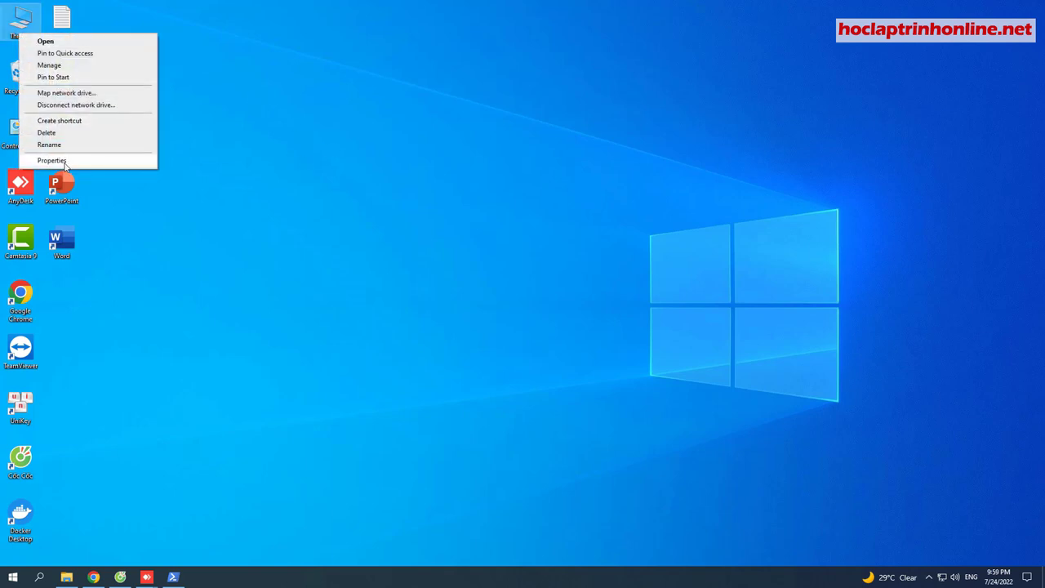
click(62, 162)
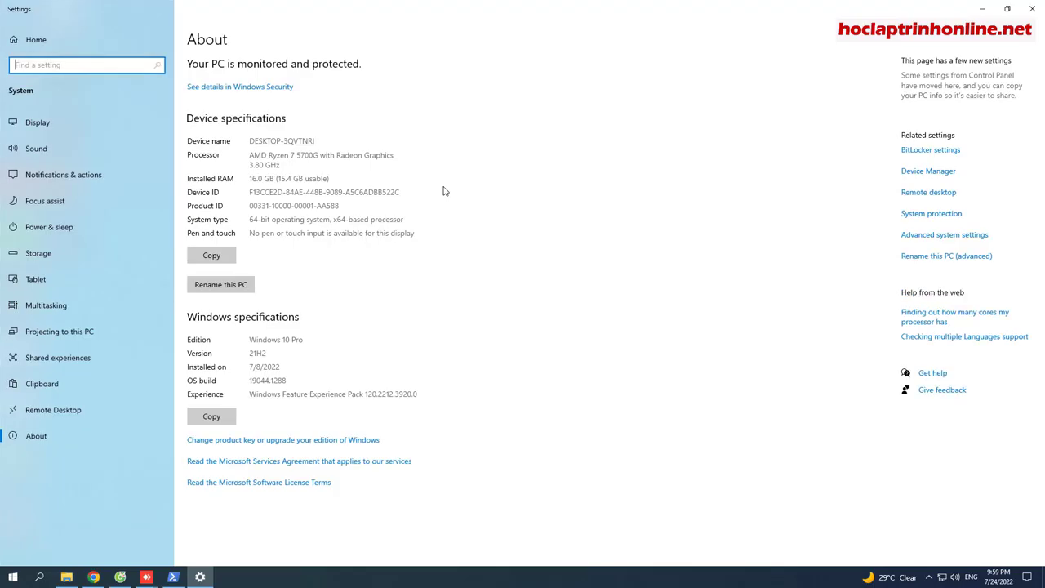
click(939, 236)
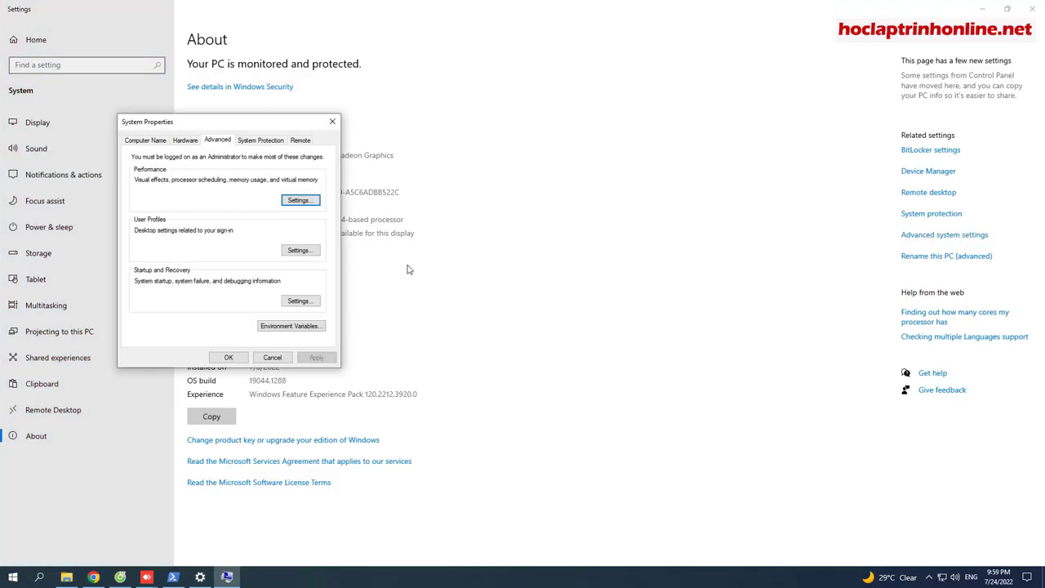
click(269, 327)
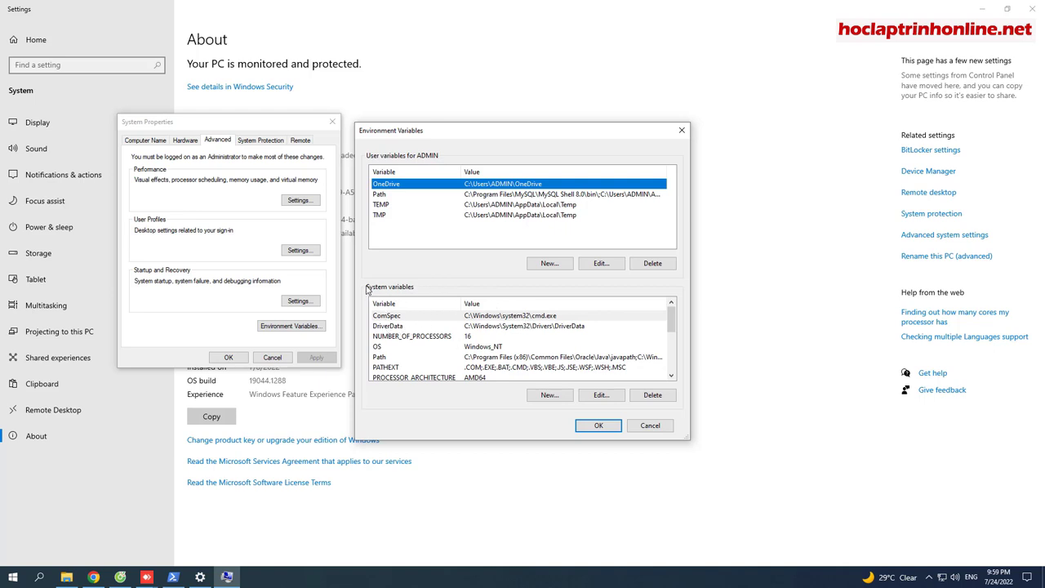
Start a new system variable and name it JAVA_HOME, leaving the cursor in its value field
click(550, 395)
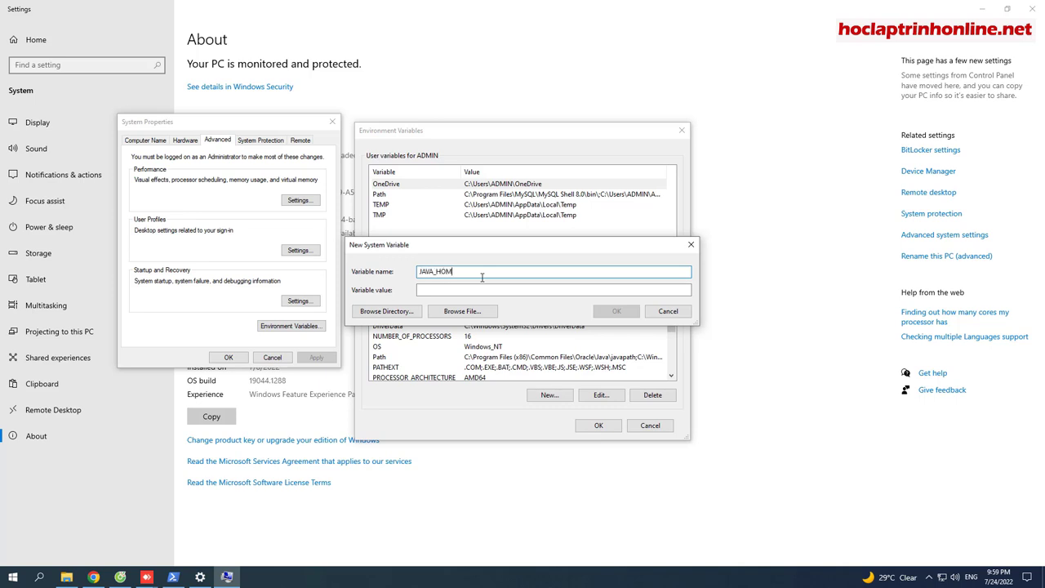
key(ctrl+a)
click(463, 292)
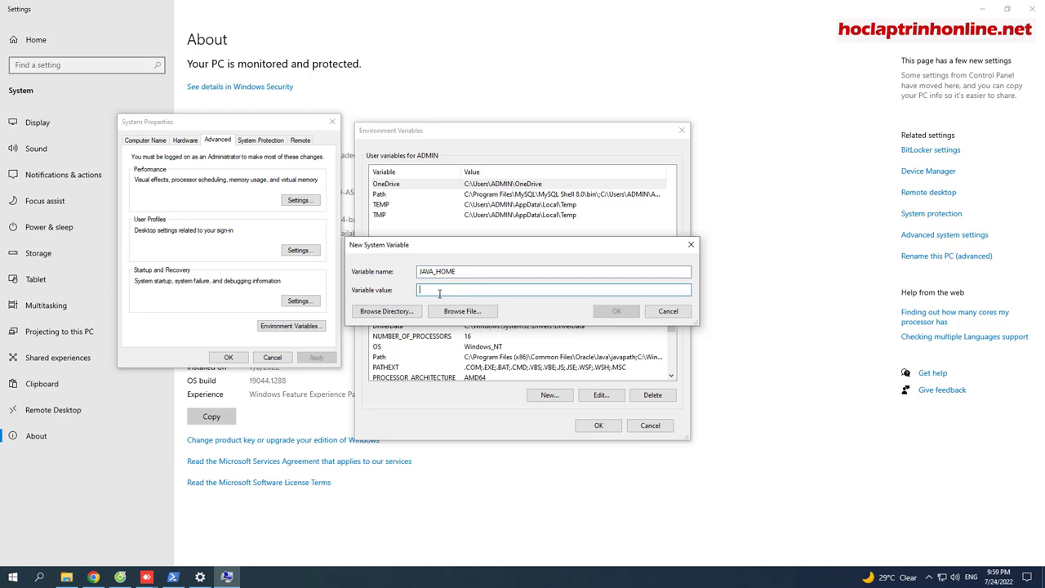
In File Explorer, open the jdk1.8.0_202 folder under C:\Program Files\Java and copy its full path
click(66, 577)
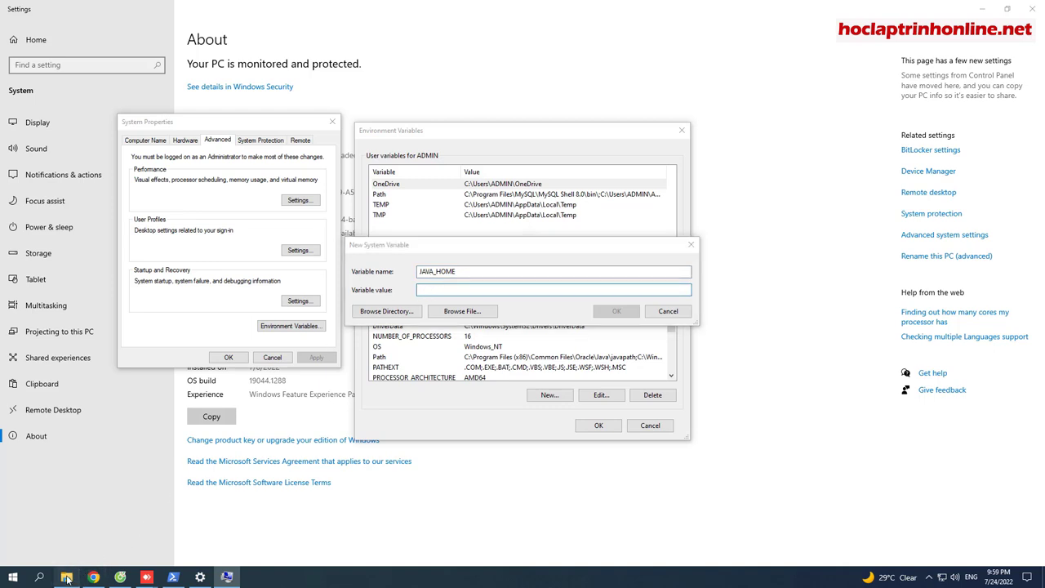
click(214, 362)
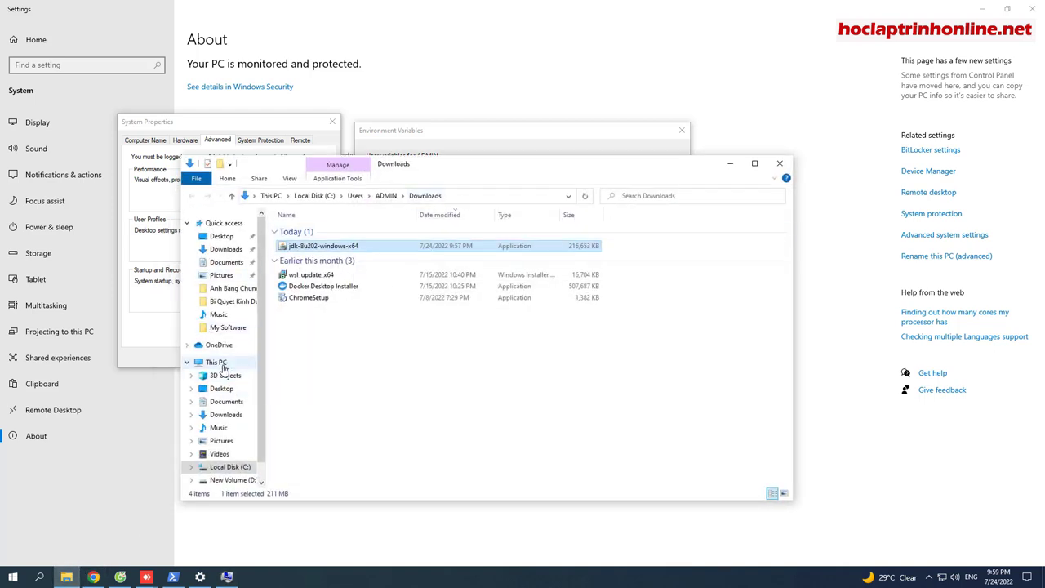
double_click(375, 357)
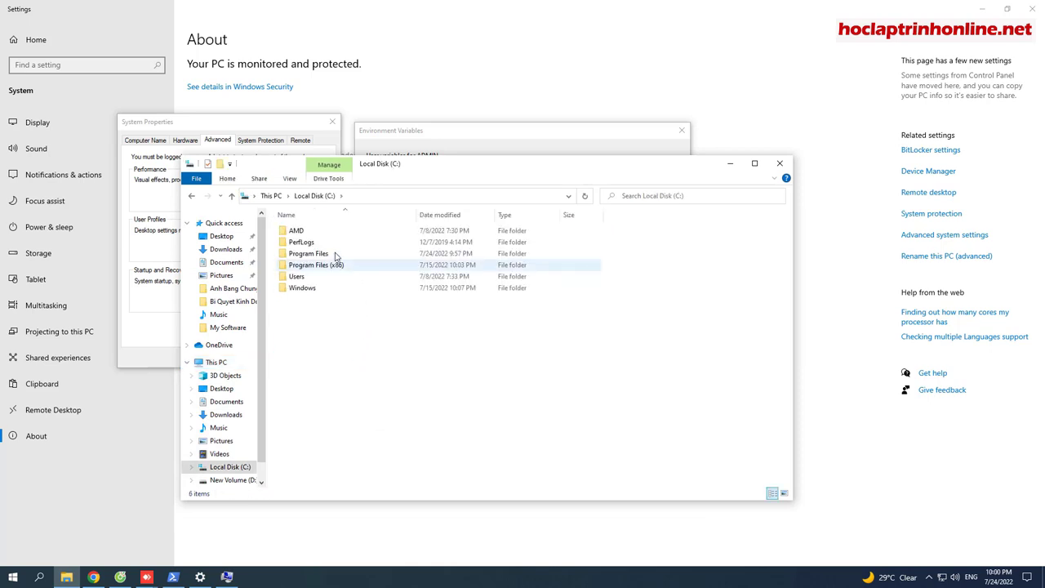
double_click(331, 254)
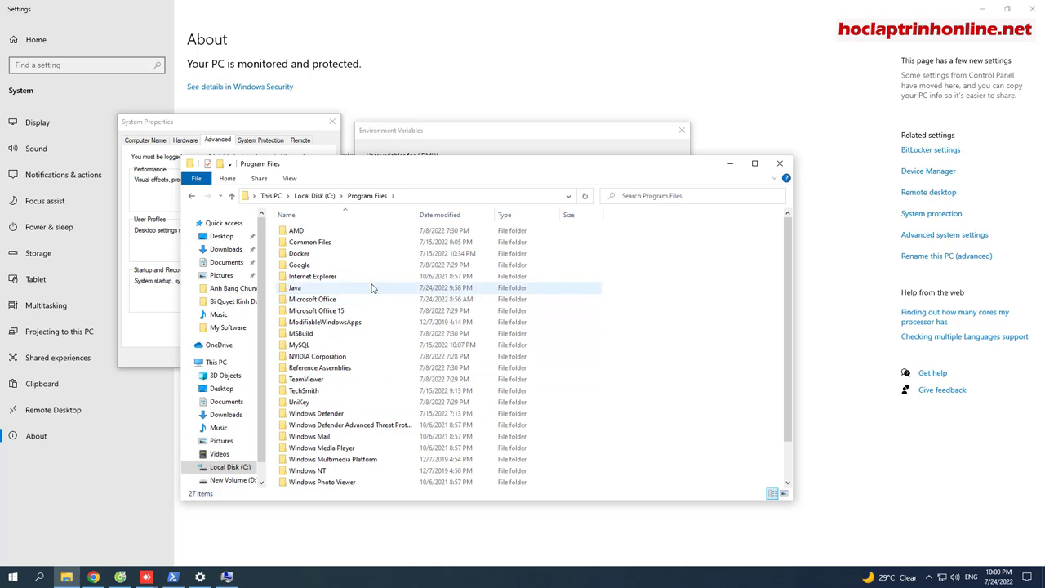
double_click(327, 288)
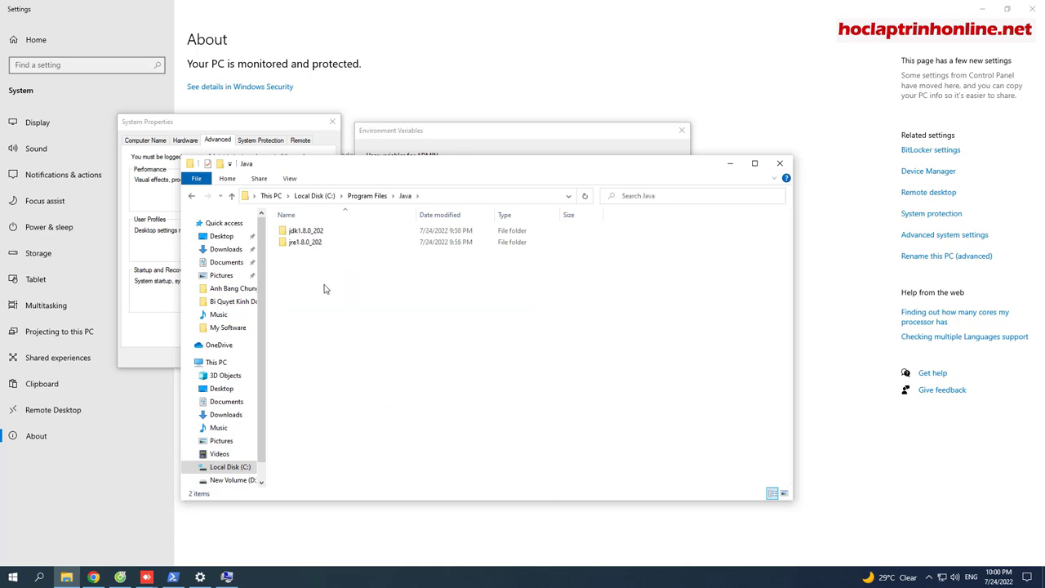
double_click(319, 234)
click(473, 197)
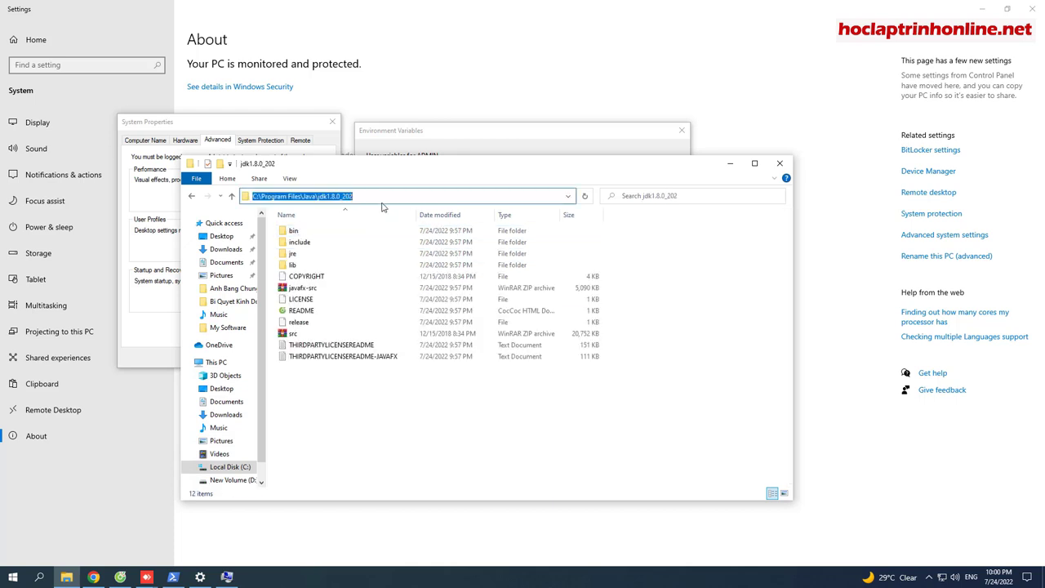
right_click(332, 194)
click(357, 229)
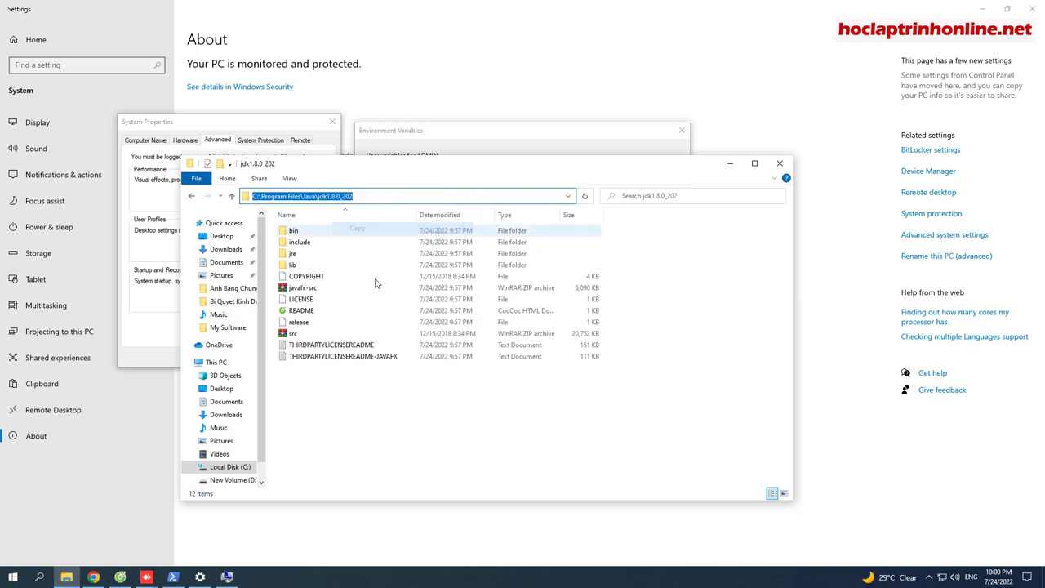
Set the JAVA_HOME value to the copied path C:\Program Files\Java\jdk1.8.0_202 and save the new system variable
click(365, 414)
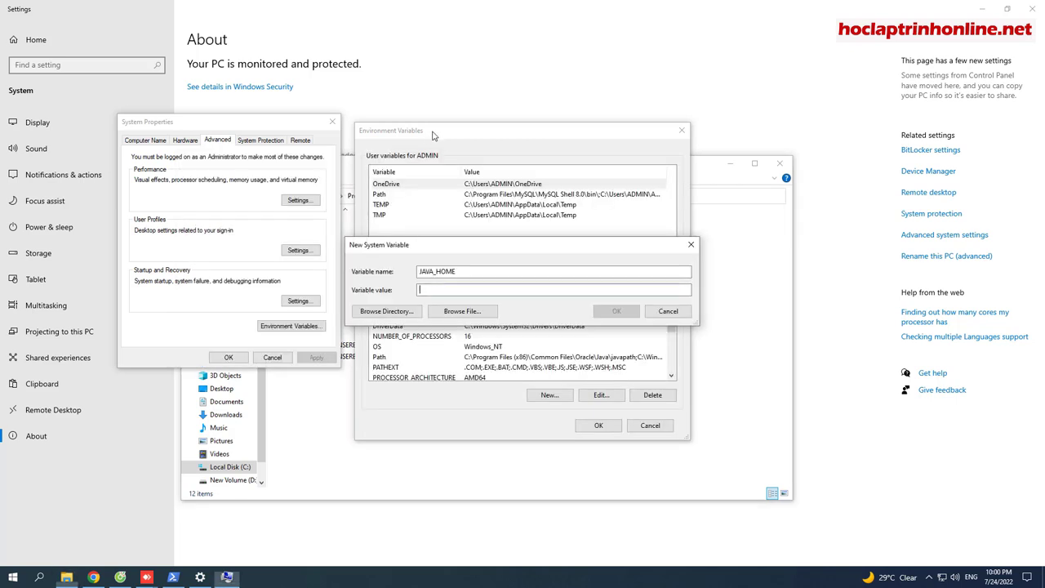
click(437, 290)
key(ctrl+v)
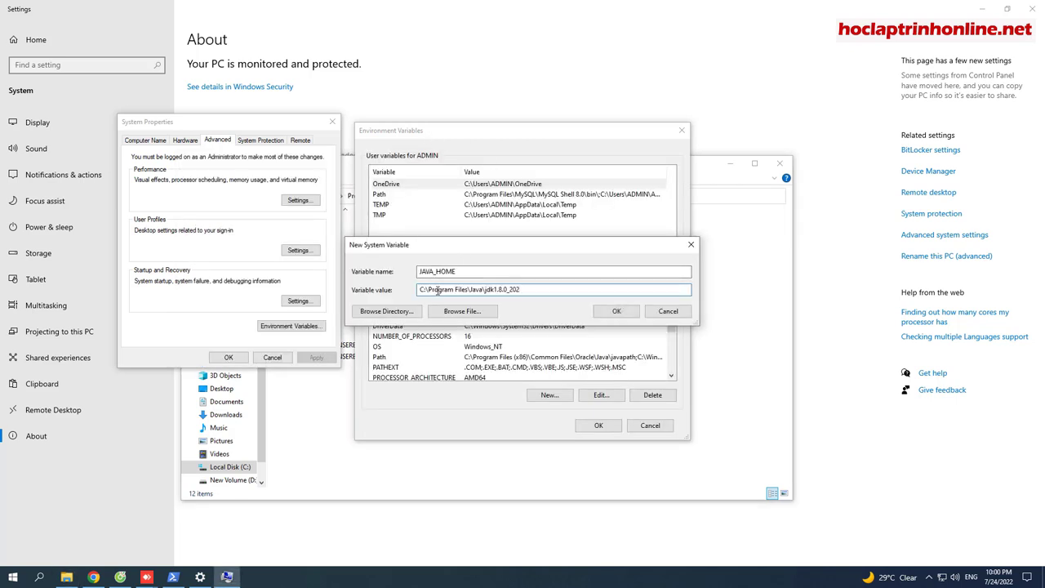
double_click(444, 271)
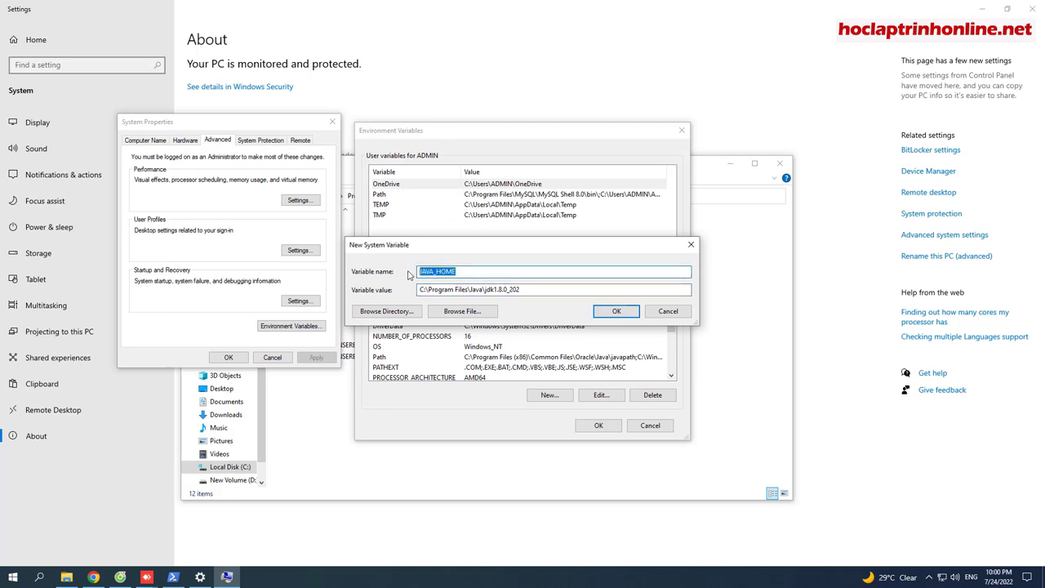
drag(530, 290, 399, 289)
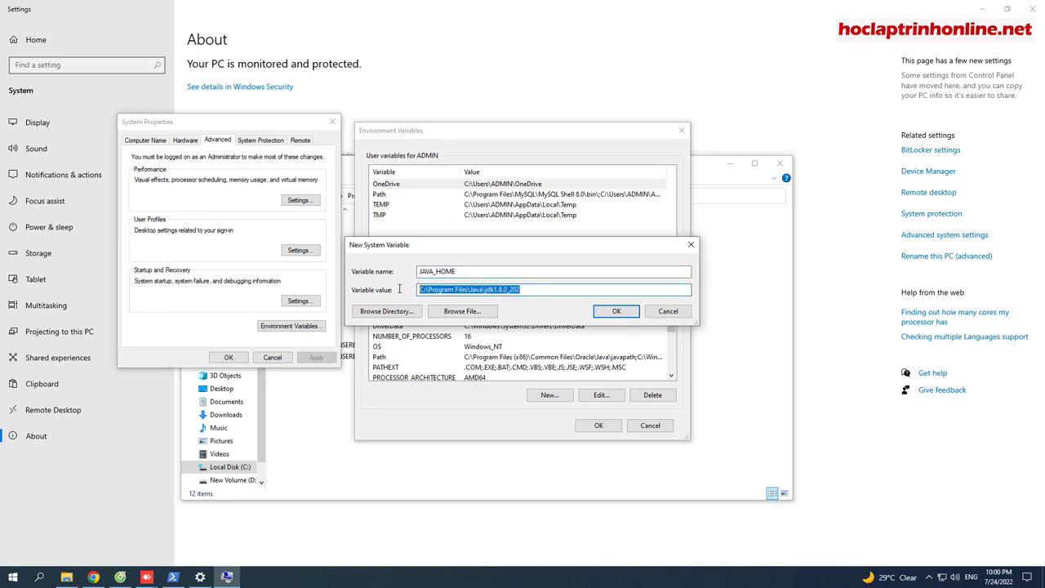
click(573, 295)
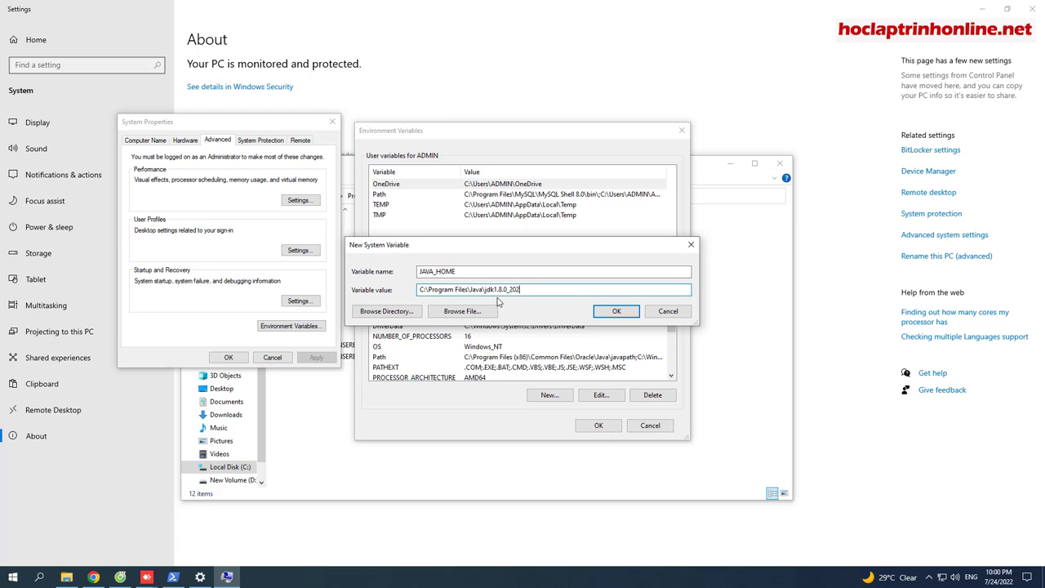
click(613, 311)
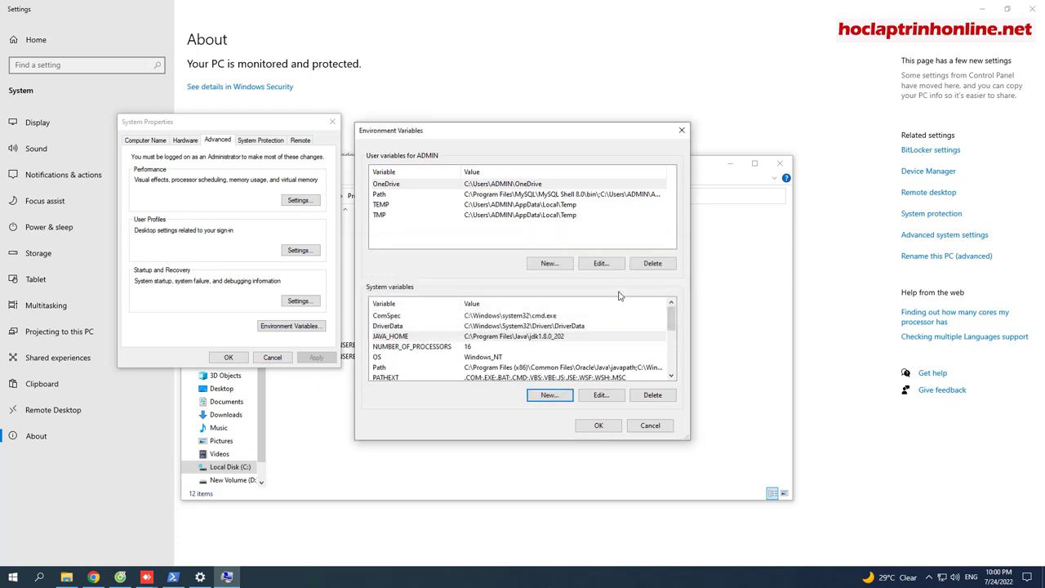
Open the system Path variable for editing and add a new entry reading %JAVA_HOME%\
click(454, 369)
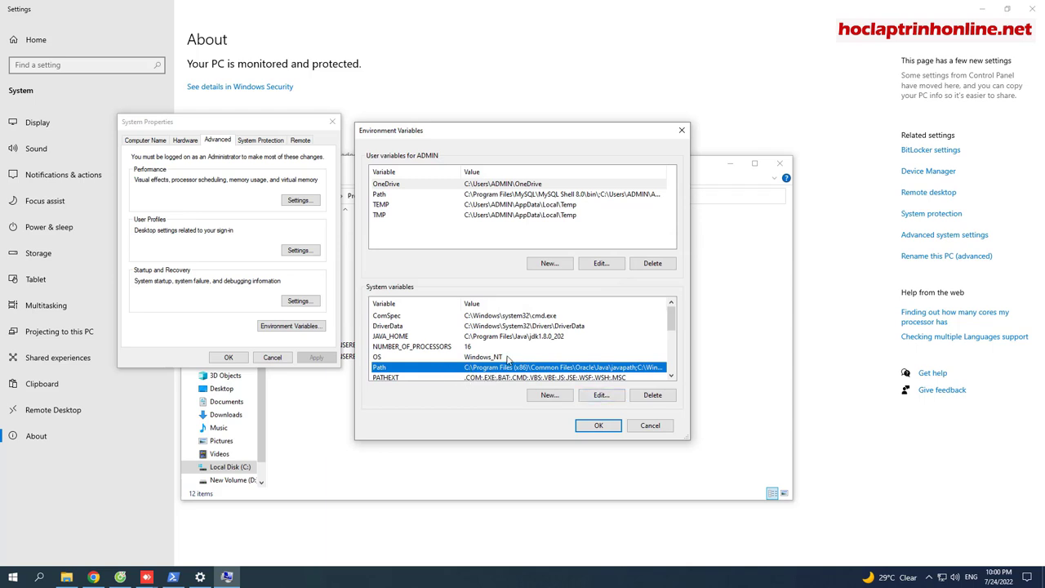
click(601, 396)
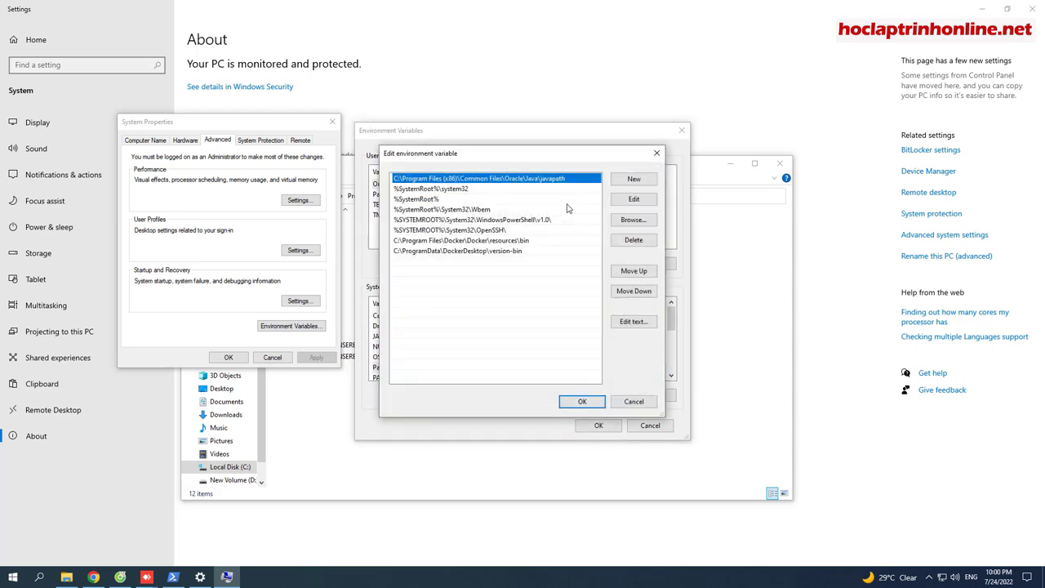
click(628, 181)
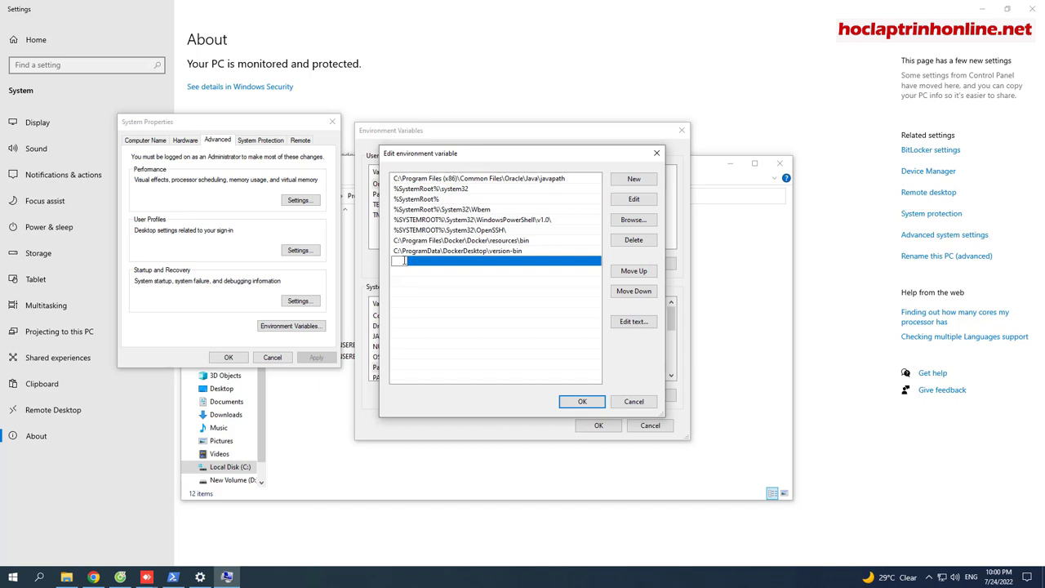
text(%%)
text(JAVA_HOME)
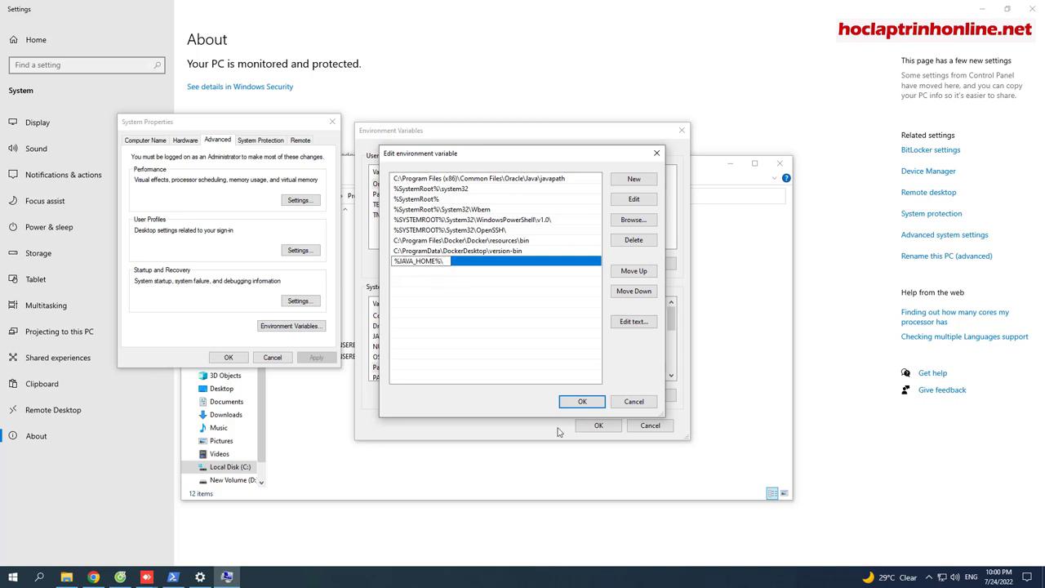
Look into the bin folder of jdk1.8.0_202 in File Explorer, and minimize the window
click(365, 496)
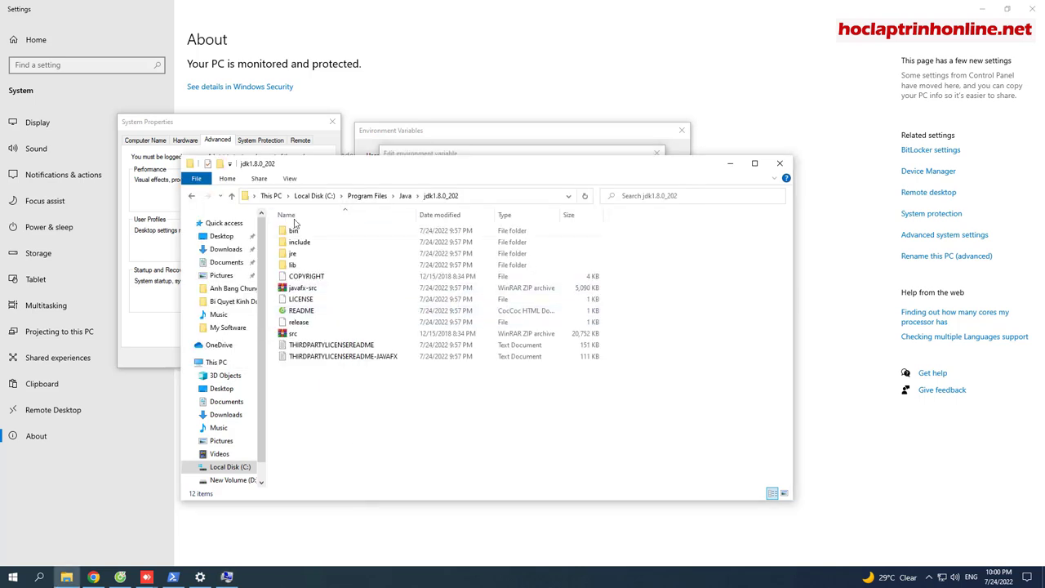
double_click(318, 231)
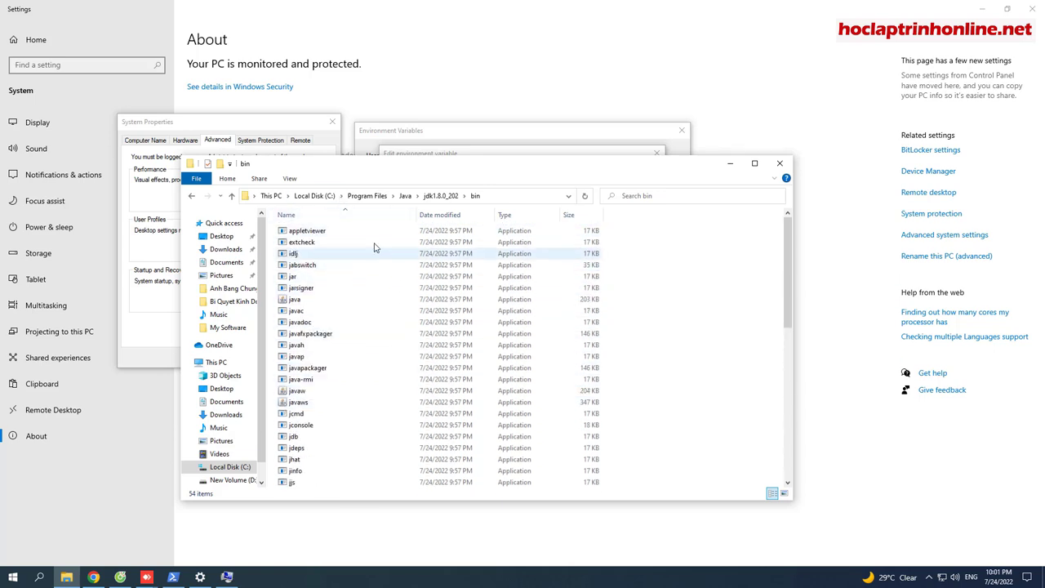
click(726, 166)
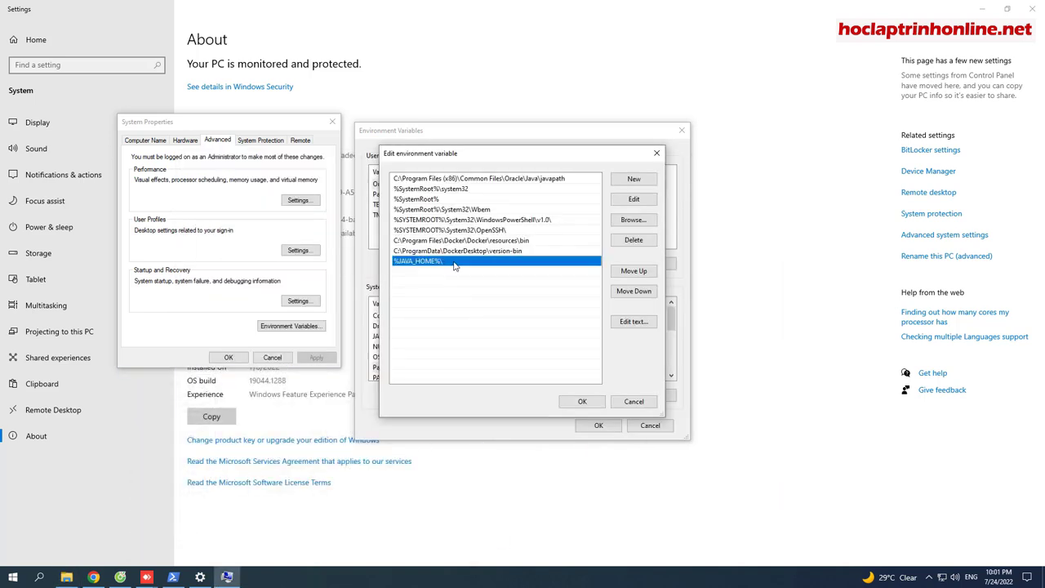
Complete the unfinished JAVA_HOME entry in the Path list so that it reads %JAVA_HOME%\bin
click(633, 200)
key(End)
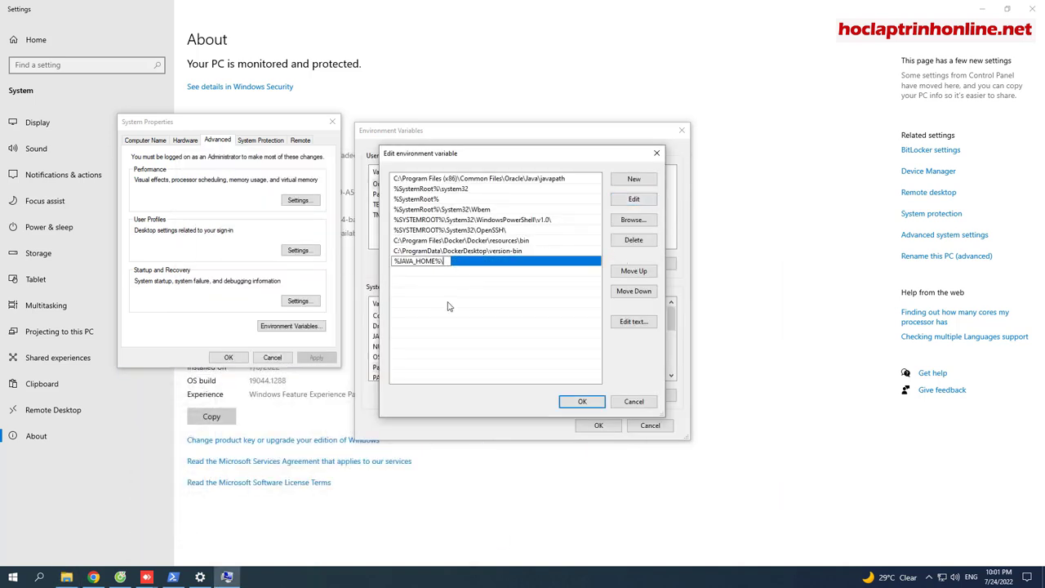
text(bin)
click(482, 279)
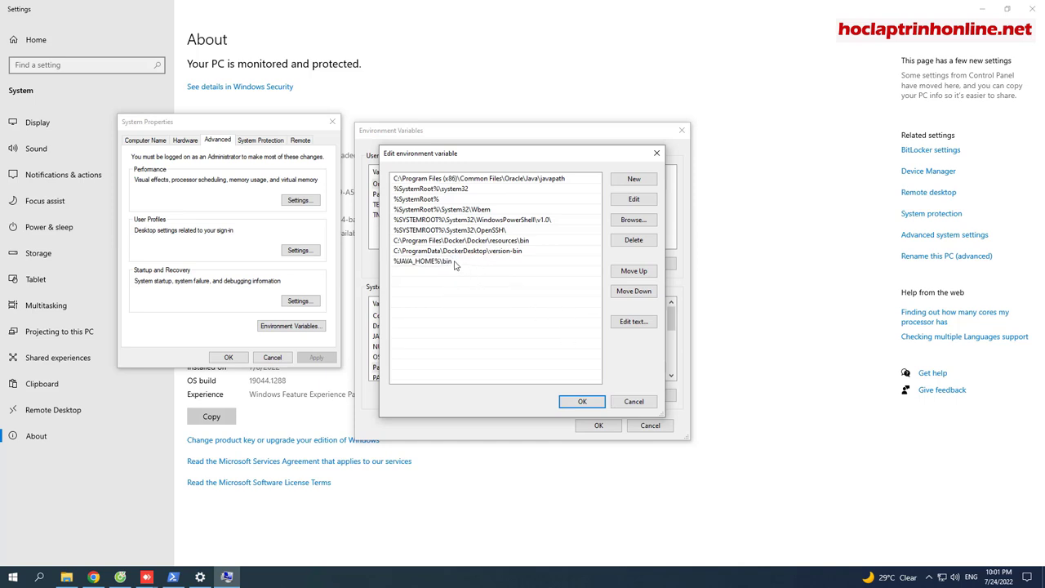
Move the %JAVA_HOME%\bin entry up to directly above %SystemRoot%\System32\Wbem and accept the Path changes
click(456, 263)
click(624, 273)
click(624, 273)
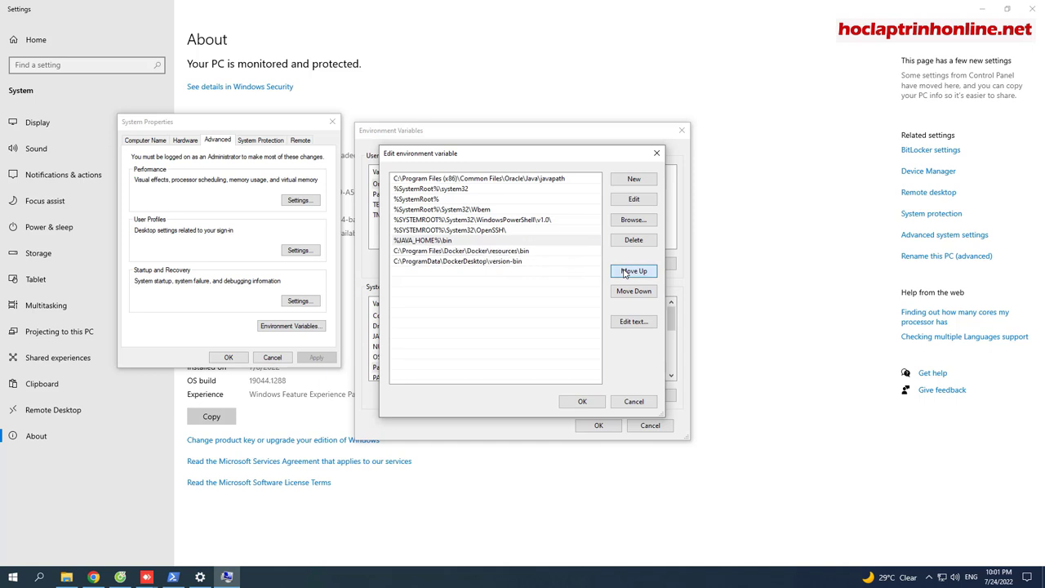
click(625, 273)
click(624, 273)
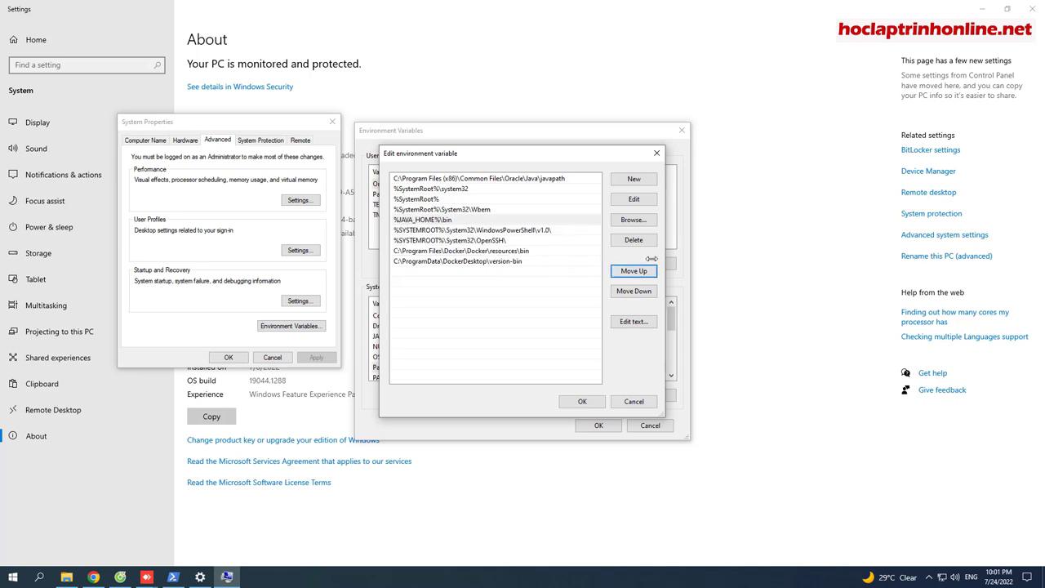
click(634, 273)
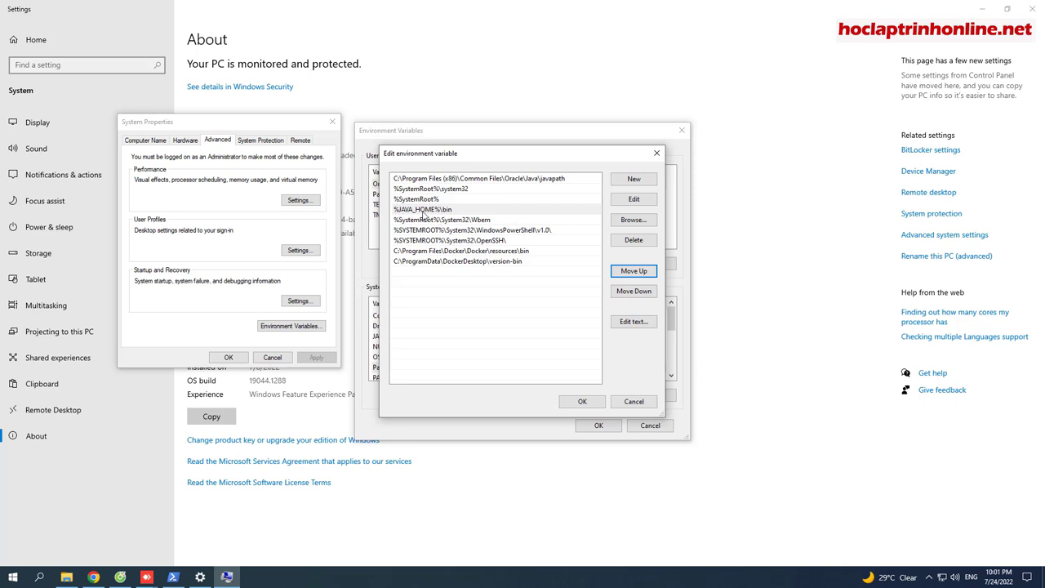
click(582, 401)
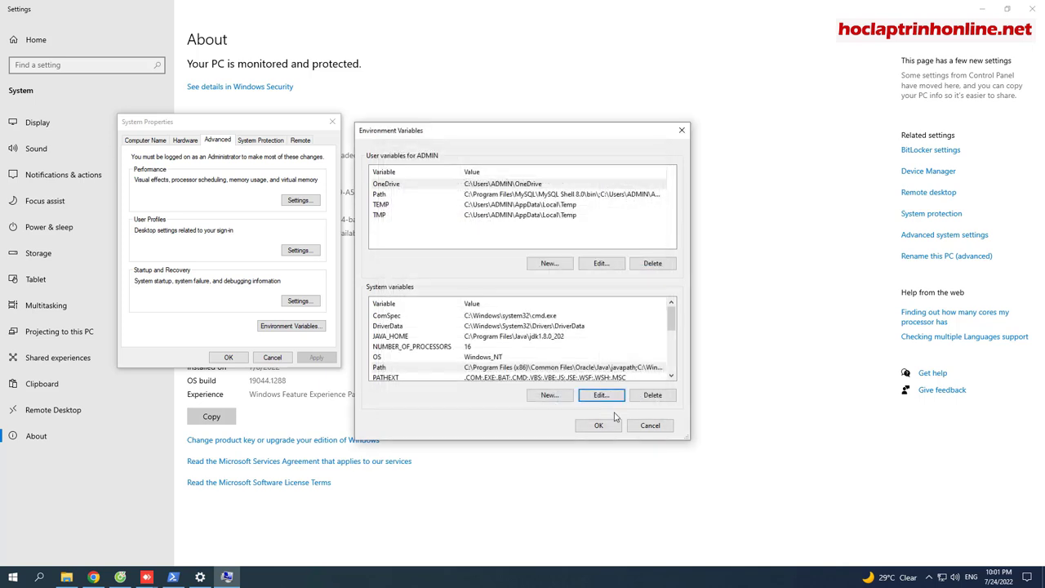
Save the environment variables, accept the System Properties dialog and close the Settings window
click(595, 426)
click(230, 357)
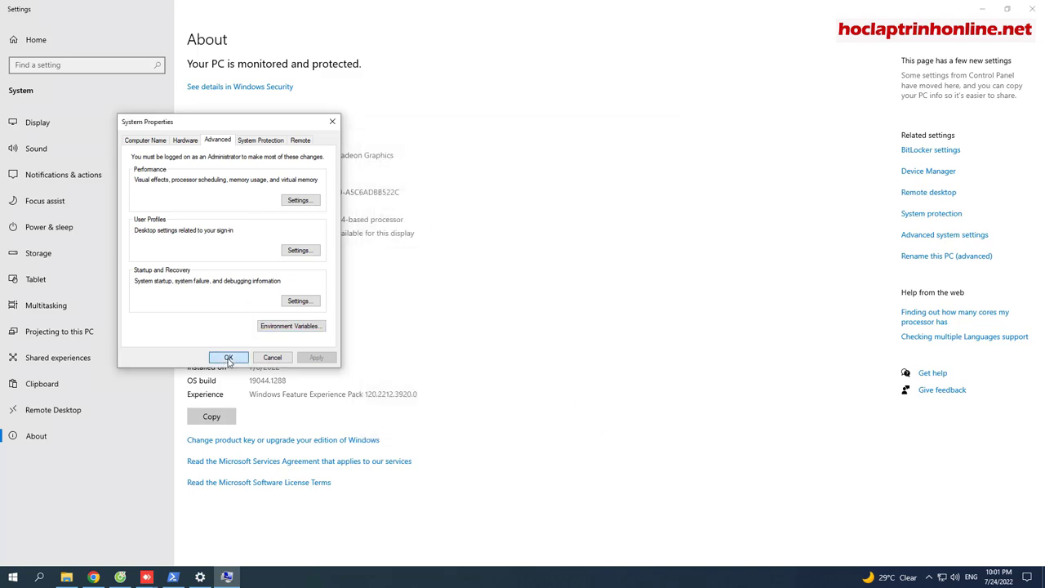
key(alt+F4)
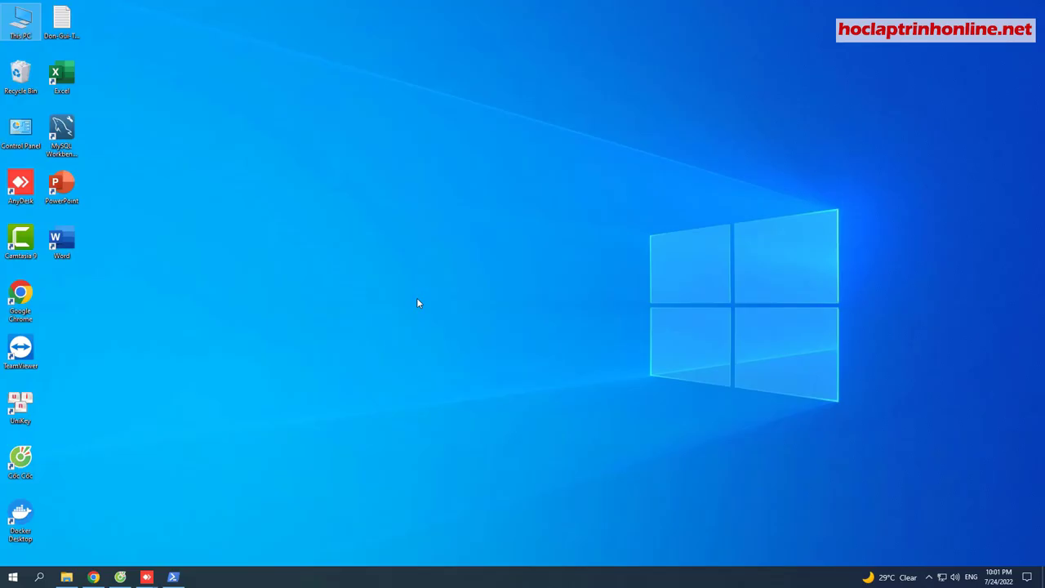